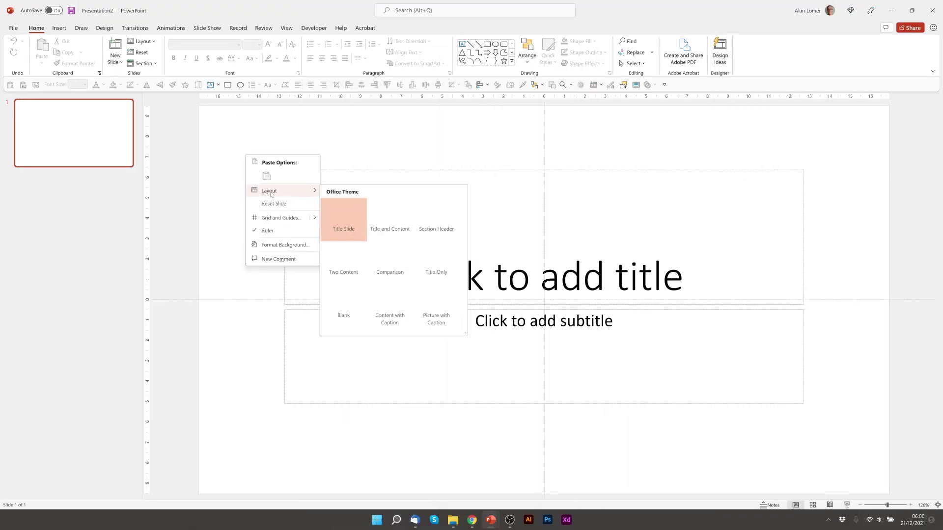
- Switch the slide to the Blank layout and give its background a solid black fill
left_click(337, 307)
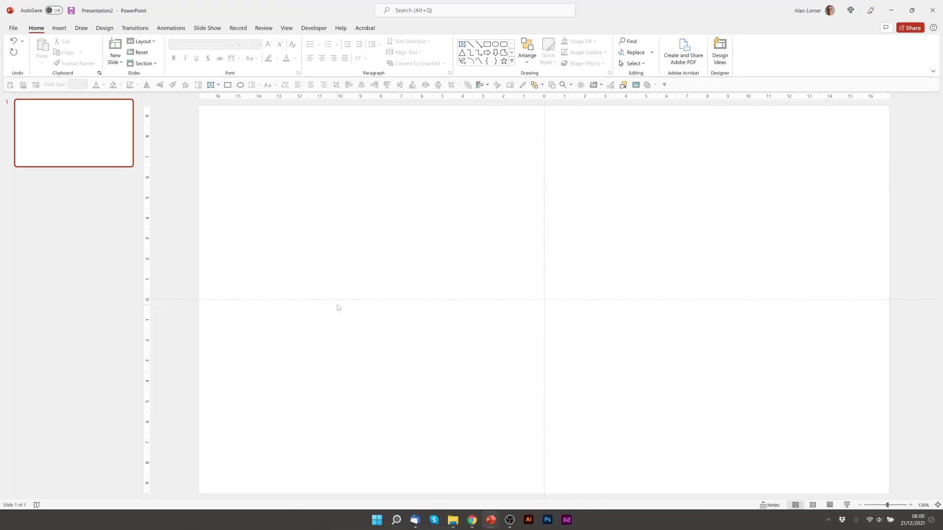
right_click(328, 178)
left_click(369, 269)
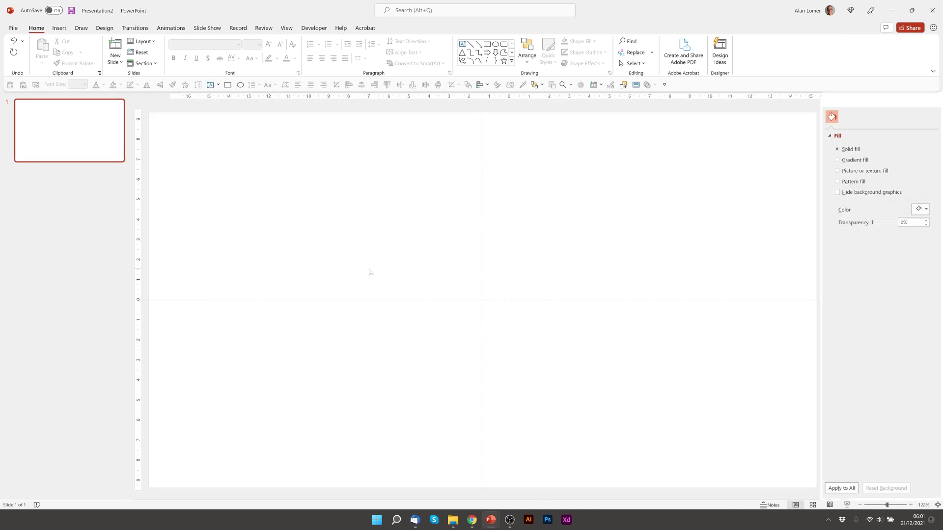
left_click(916, 211)
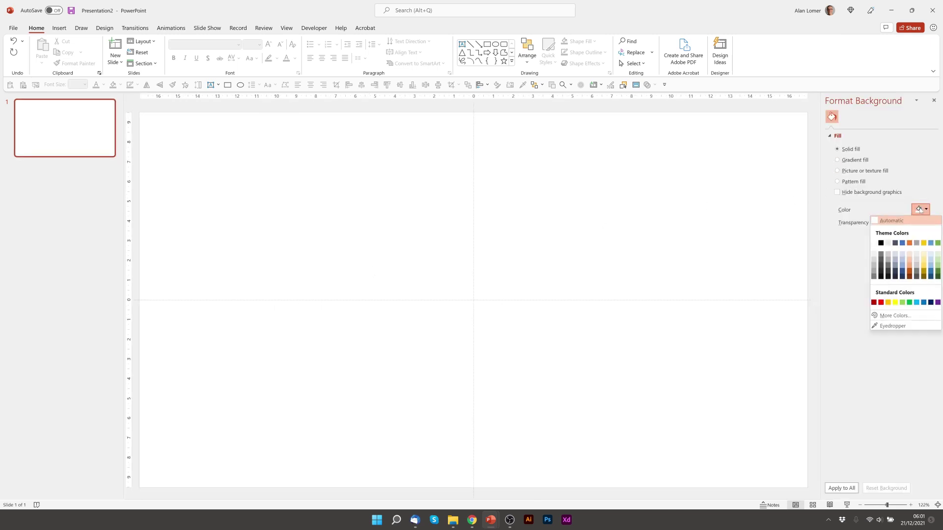
left_click(885, 242)
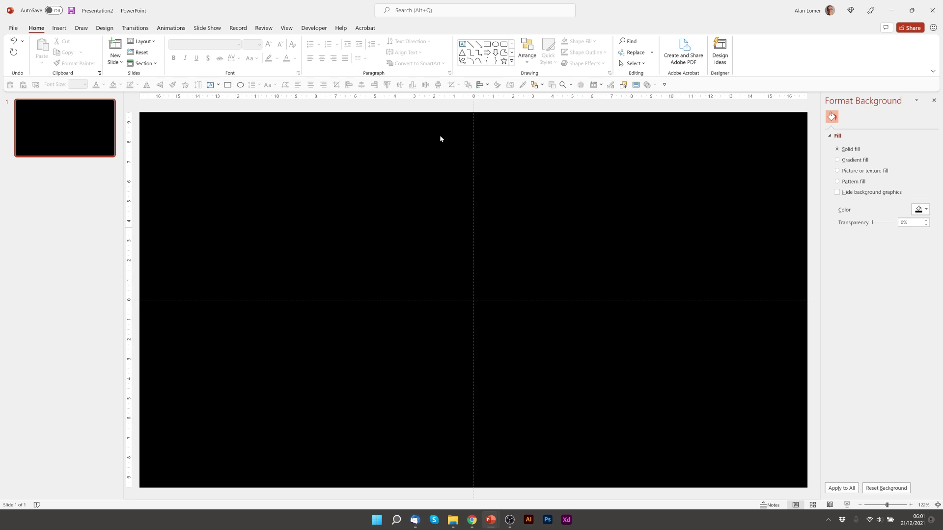
- Draw a vertical line on the slide and set its height to 10 cm
left_click(470, 44)
mouse_move(392, 213)
left_mouse_down()
mouse_move(443, 263)
mouse_move(392, 279)
left_mouse_up()
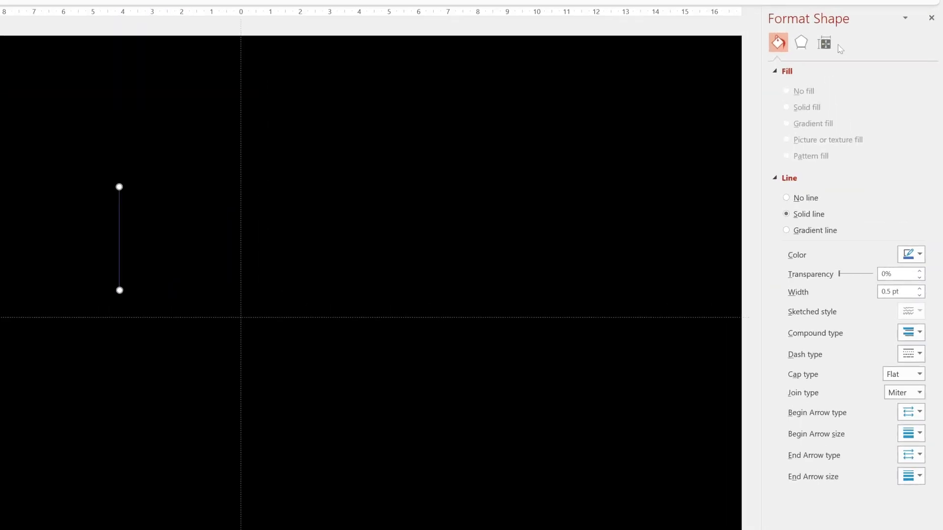
left_click(862, 117)
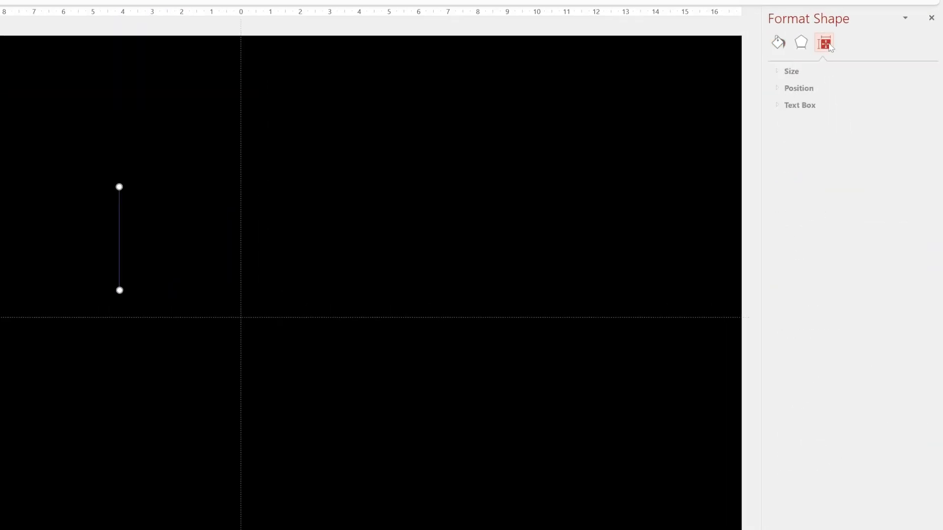
left_click(786, 71)
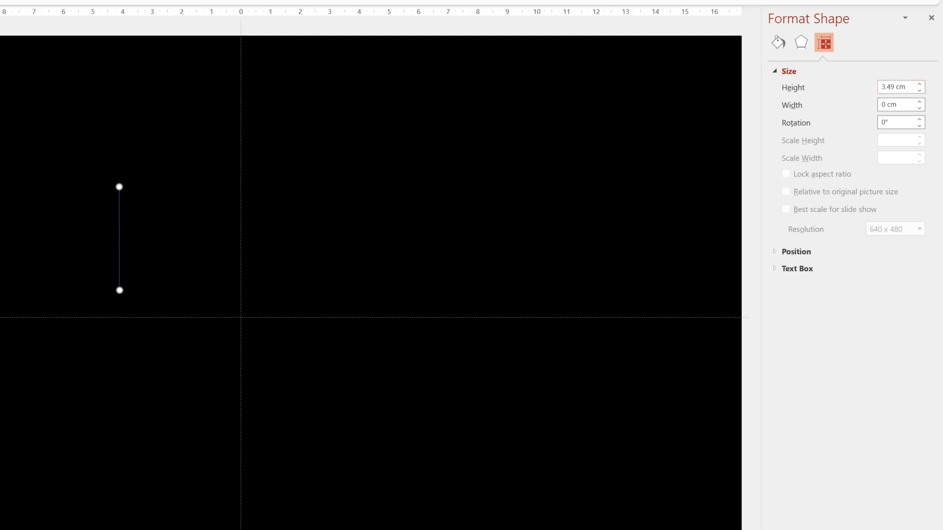
left_click(792, 93)
type("10")
key("Return")
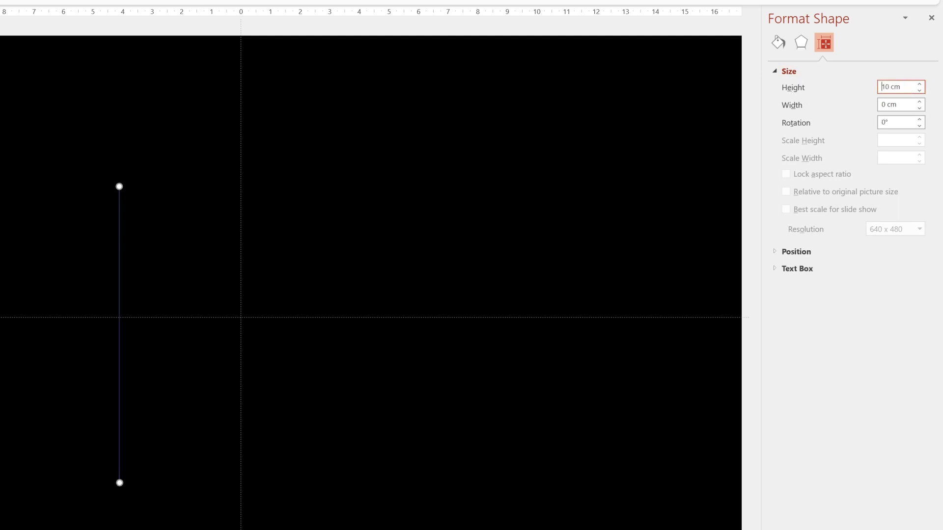
- Give the line a 15 pt width, Round Dot dash type and green outline
left_click(779, 43)
left_click(829, 295)
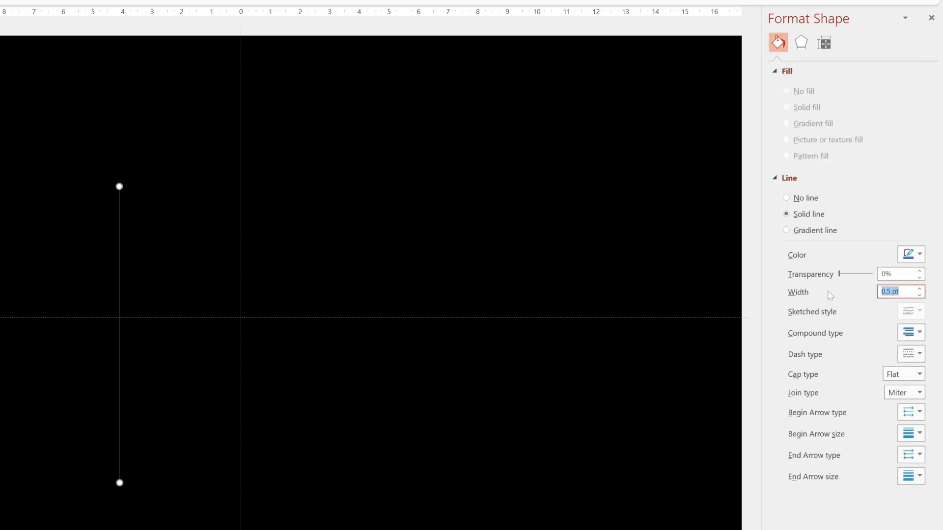
type("15")
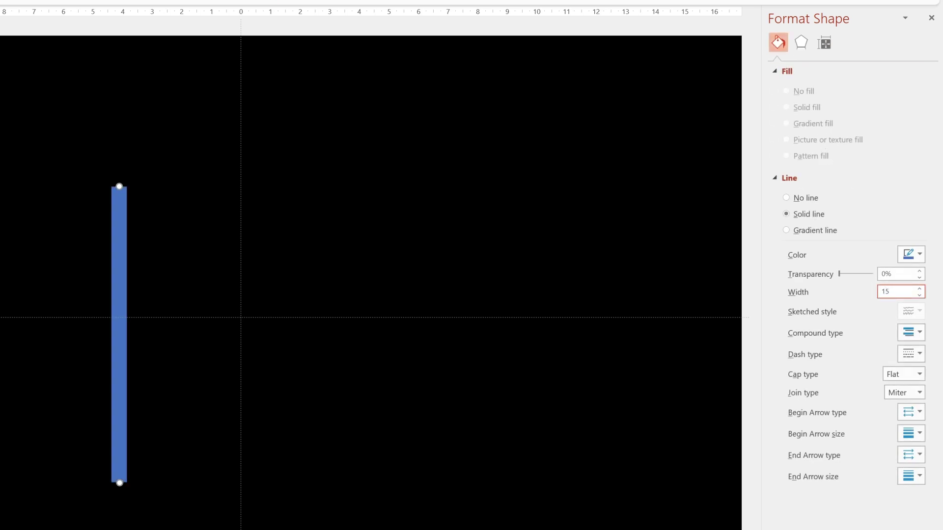
left_click(911, 354)
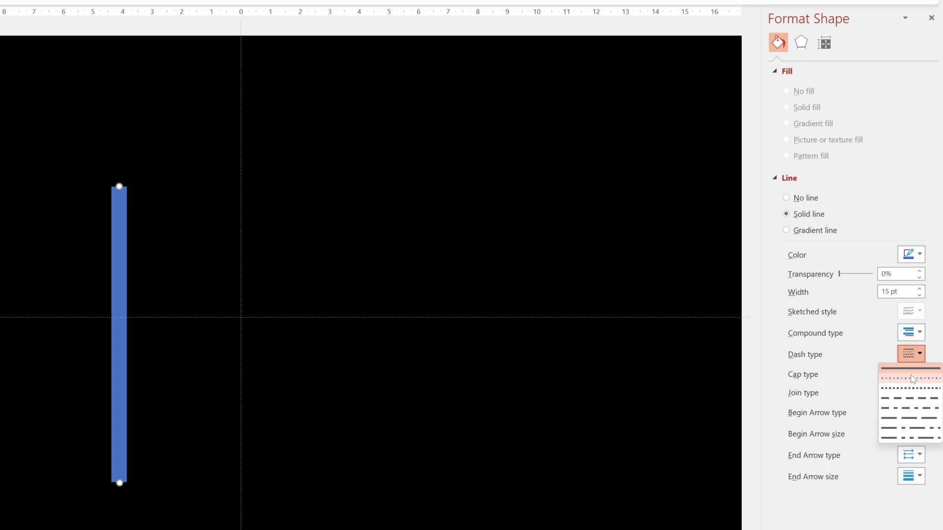
left_click(911, 380)
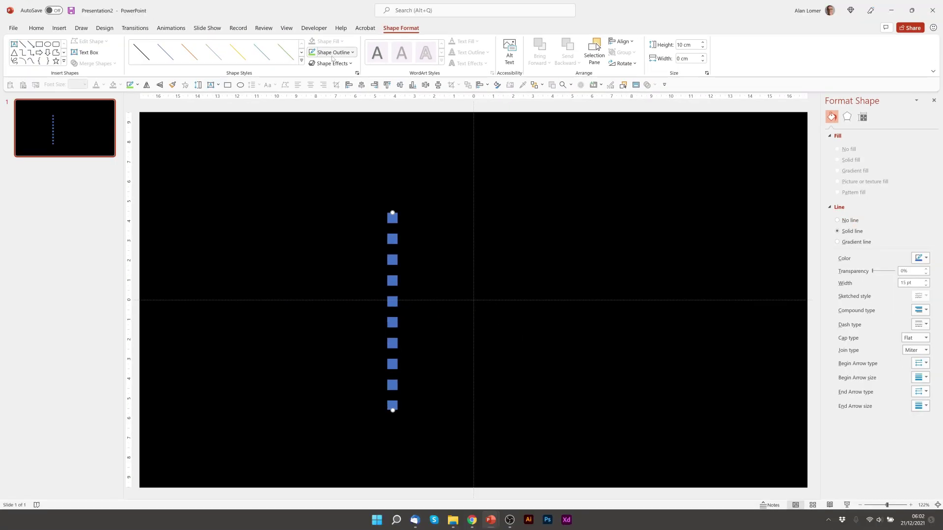
left_click(332, 54)
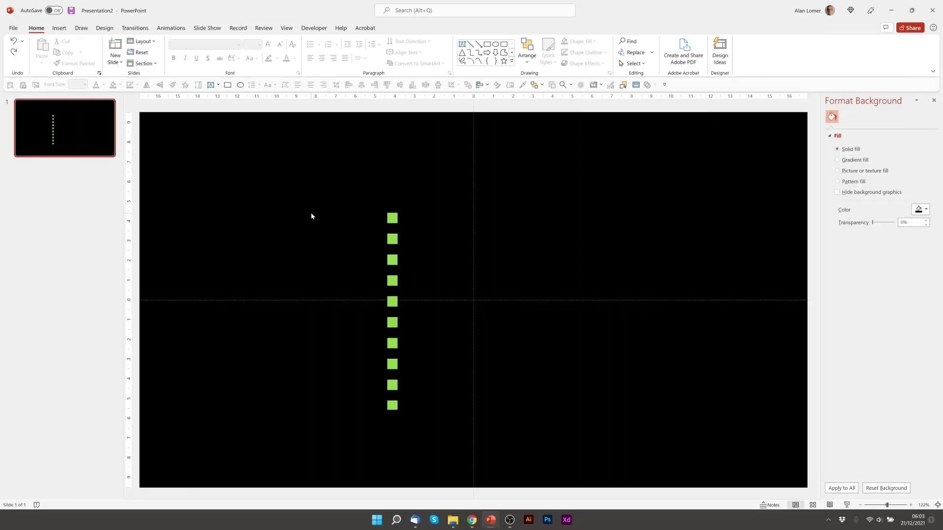
- Apply a Wipe entrance animation to the dotted green line
left_click(393, 217)
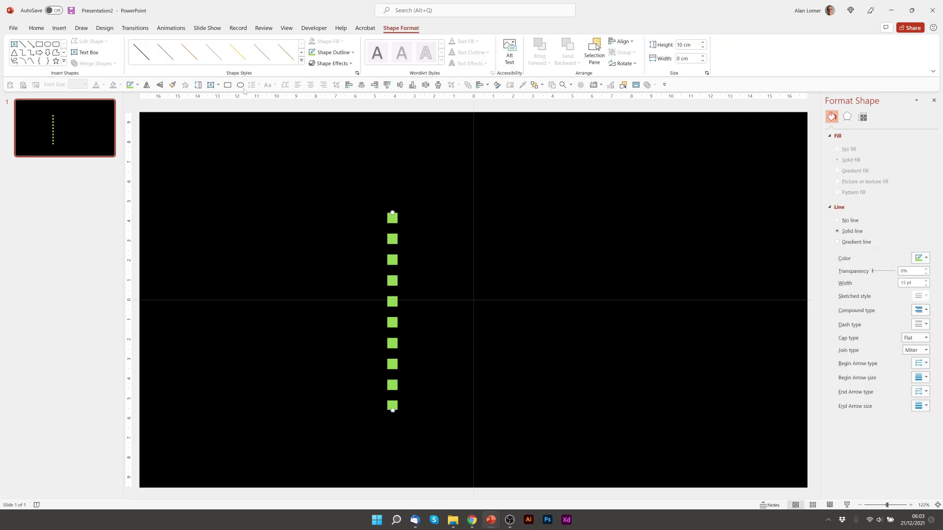
left_click(166, 29)
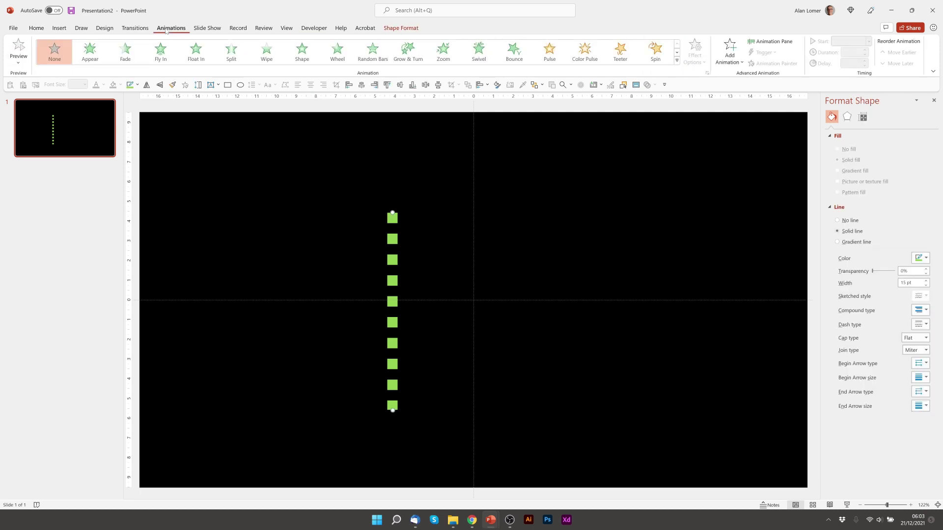
left_click(265, 54)
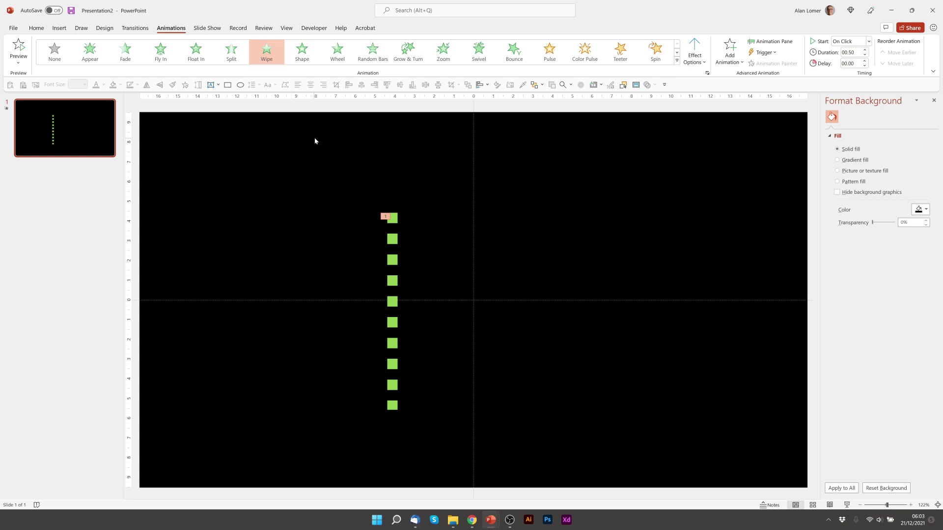
- Add a Wipe exit animation to the line, running From Top
left_click(730, 56)
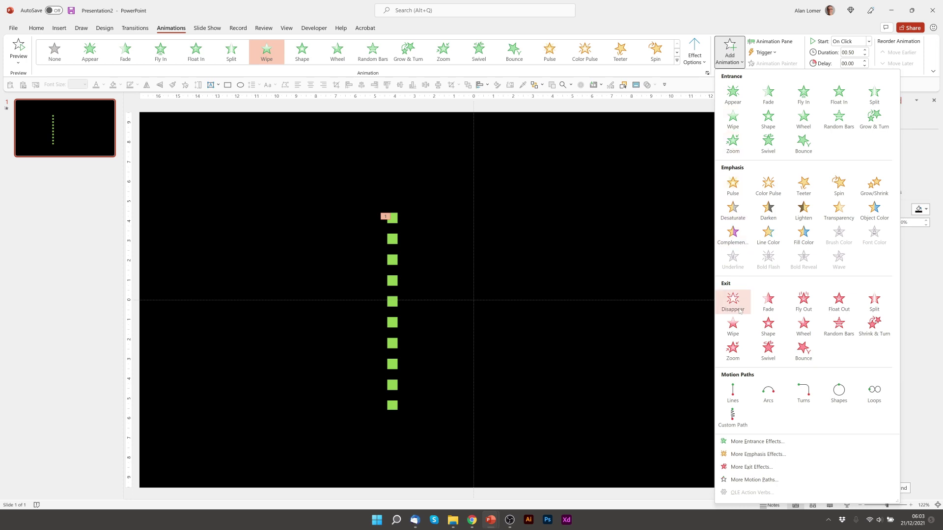
left_click(733, 324)
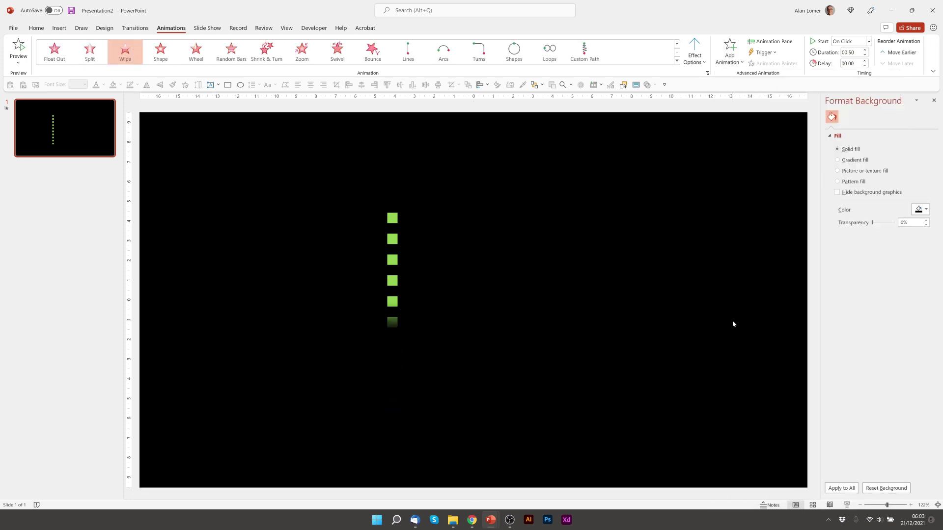
left_click(690, 54)
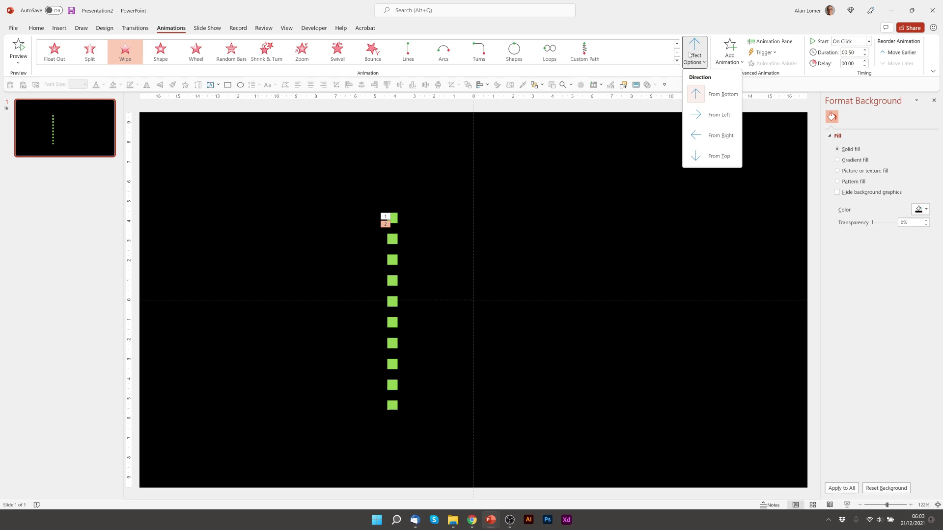
left_click(719, 156)
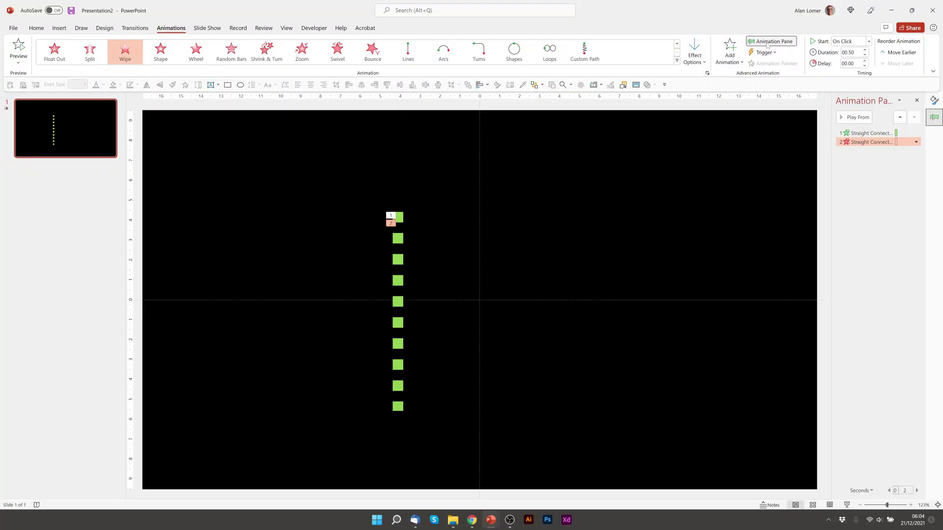
- Open the Repeat options in the entrance Wipe's Timing settings
double_click(869, 133)
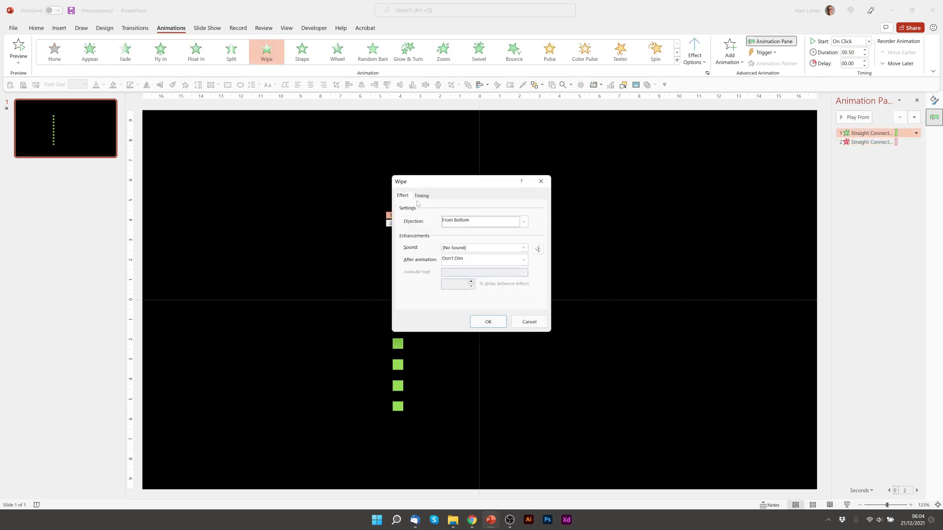
left_click(421, 196)
left_click(491, 243)
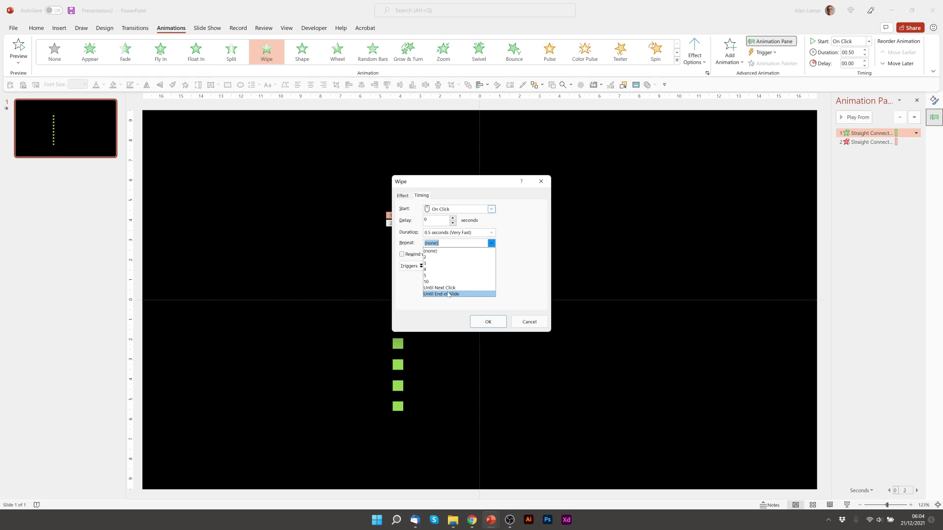
left_click(57, 28)
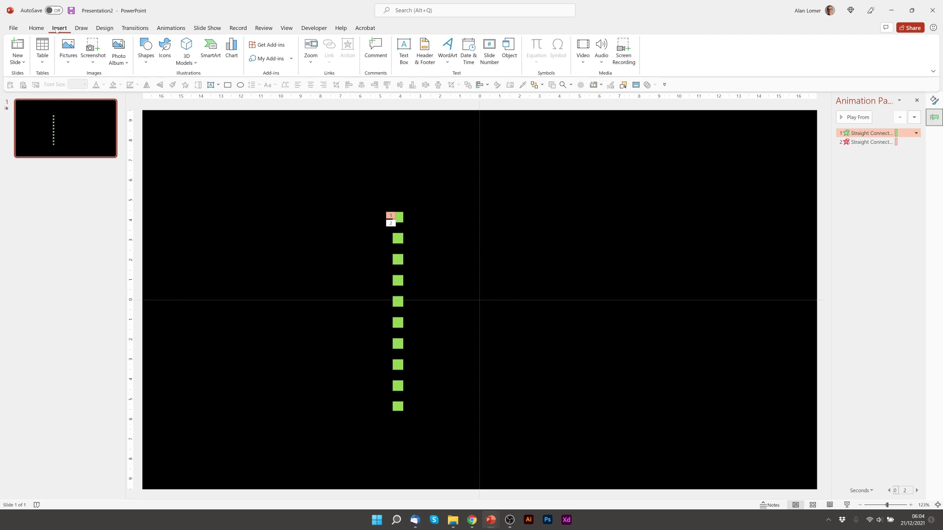
- Record a 1-second sound clip and insert it onto the slide
left_click(604, 62)
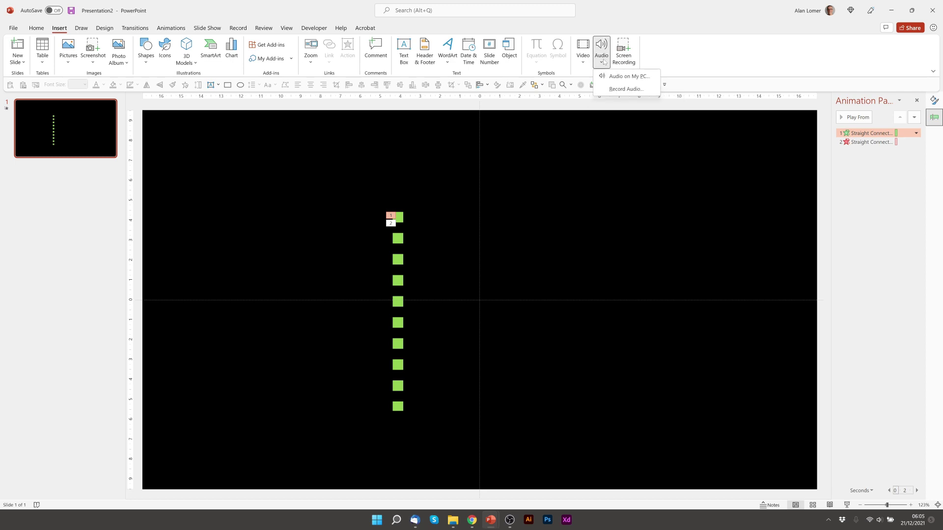
left_click(625, 89)
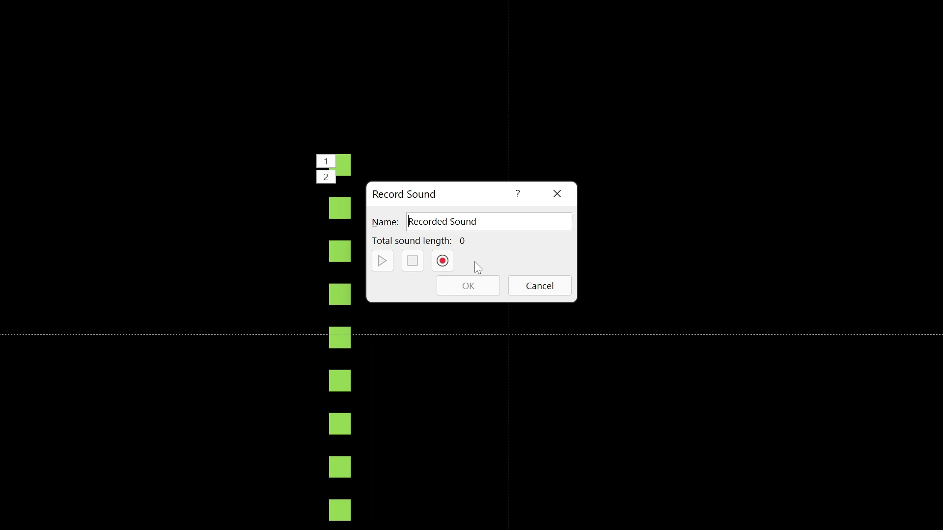
left_click(443, 262)
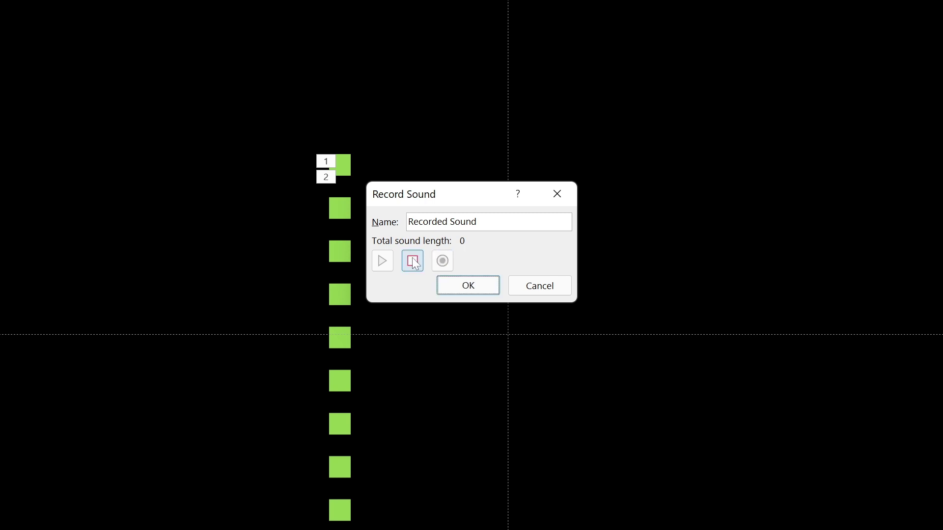
left_click(415, 263)
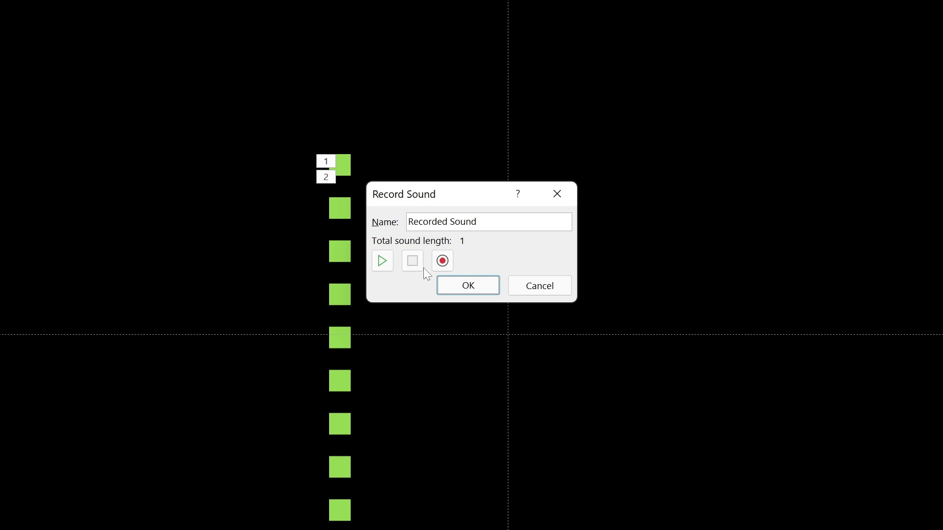
left_click(453, 288)
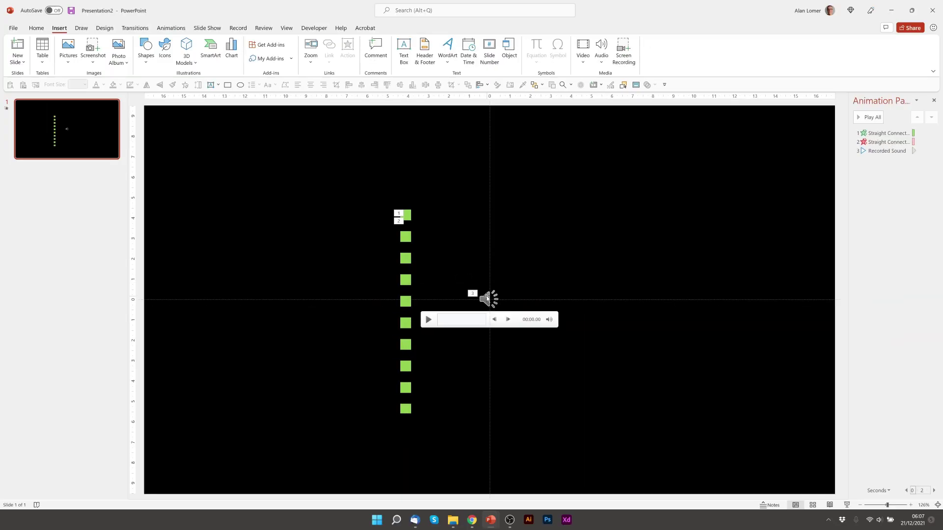
- Move the sound icon below the green squares and add a bookmark at its start
left_click_drag(488, 299, 408, 437)
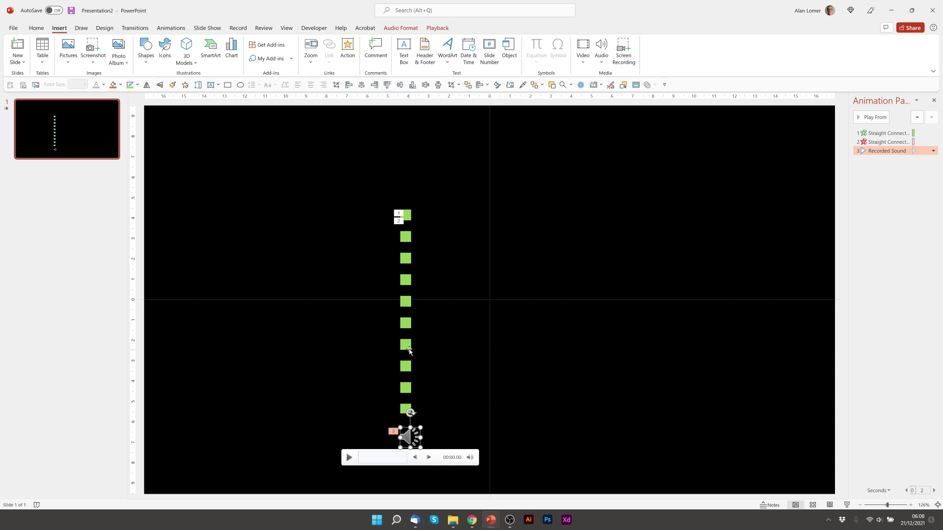
left_click(441, 29)
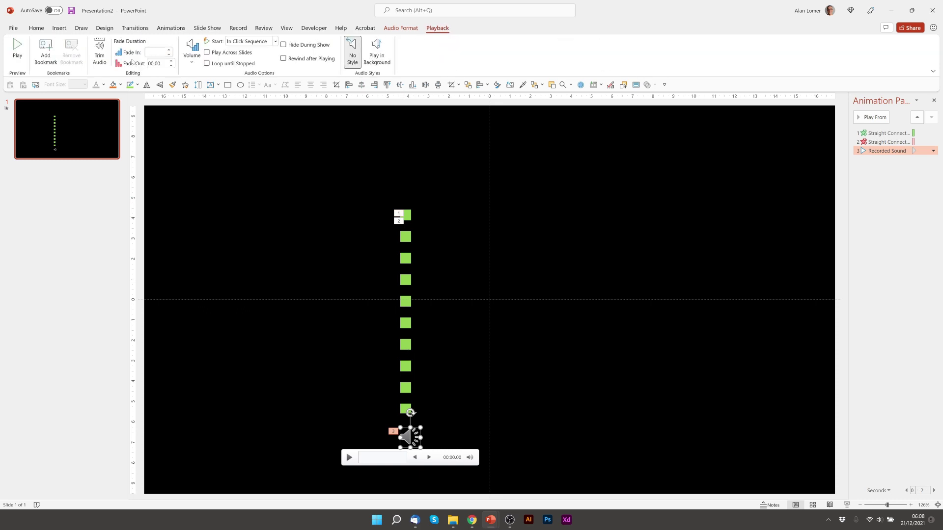
left_click(46, 52)
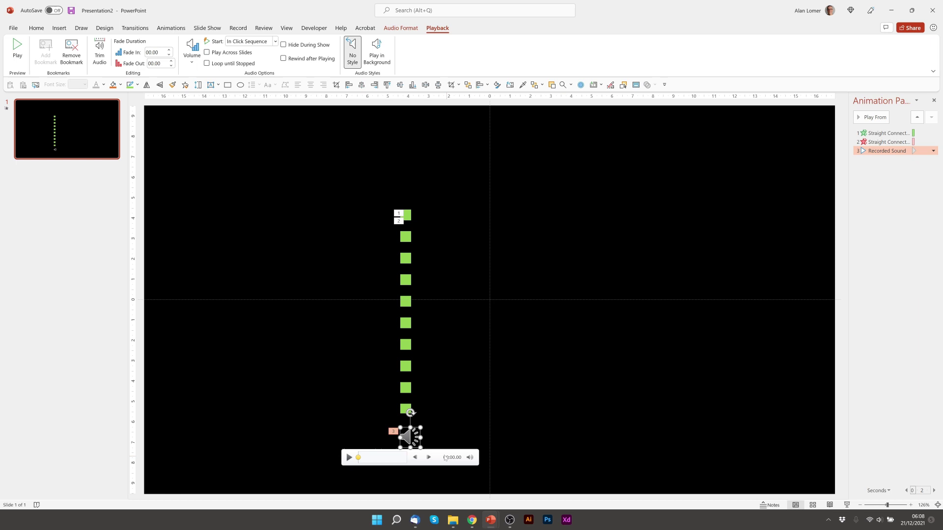
- Add a second bookmark to the sound at 0.75 seconds
left_click(429, 458)
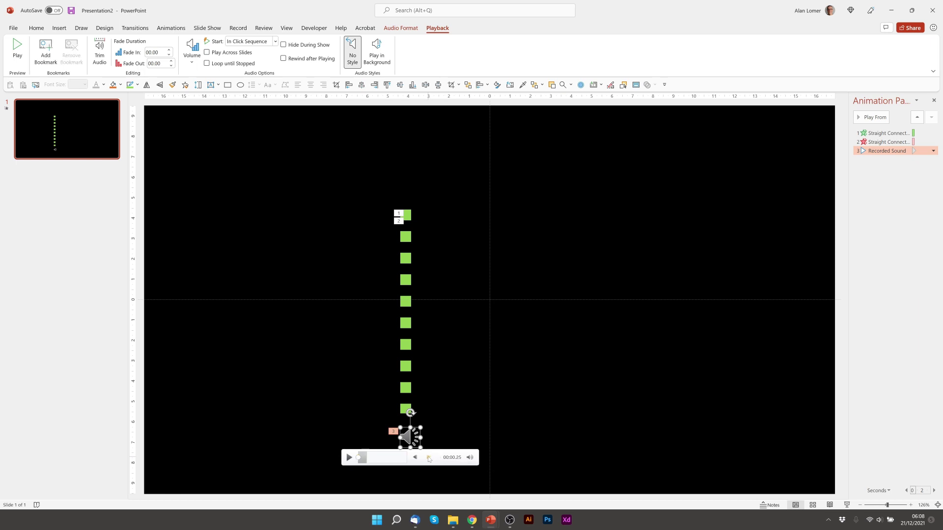
left_click(429, 458)
left_click(429, 458)
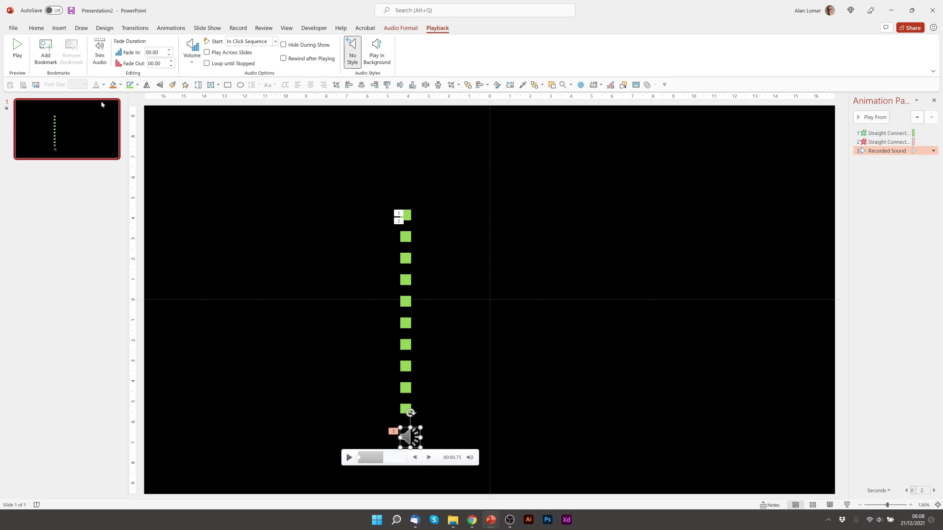
left_click(44, 57)
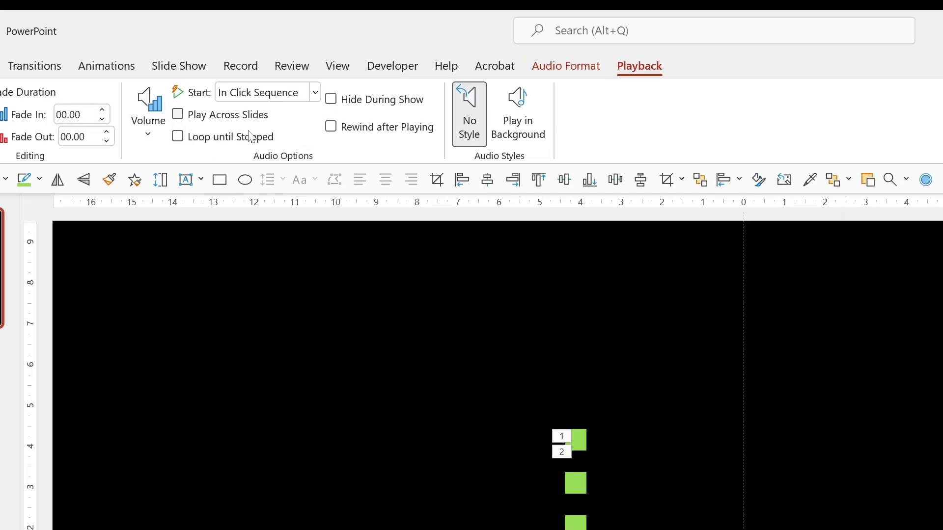
- Set the sound to Loop until Stopped, Hide During Show, and Mute volume
left_click(178, 141)
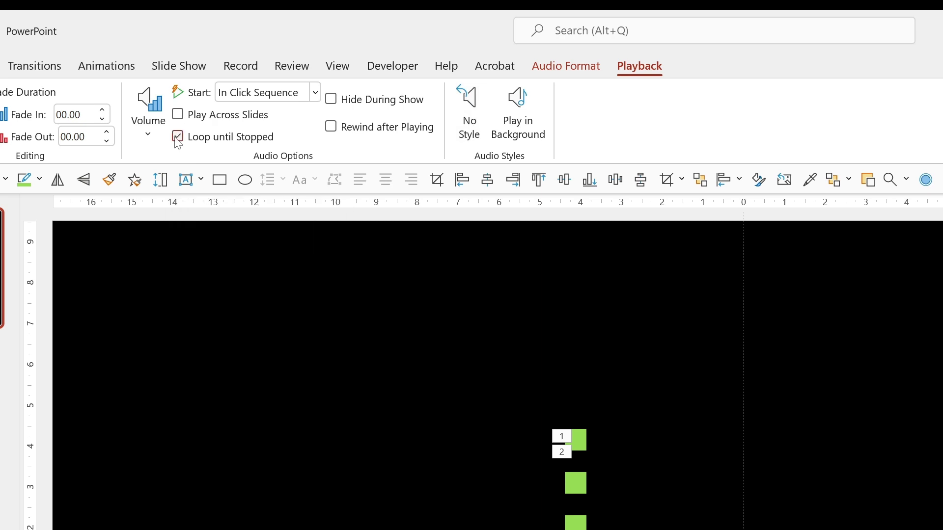
left_click(337, 107)
left_click(149, 123)
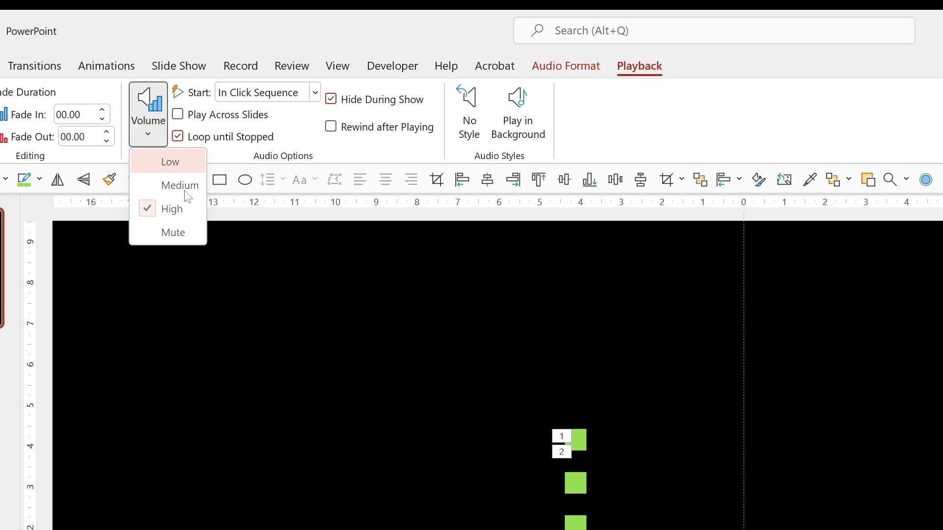
left_click(173, 235)
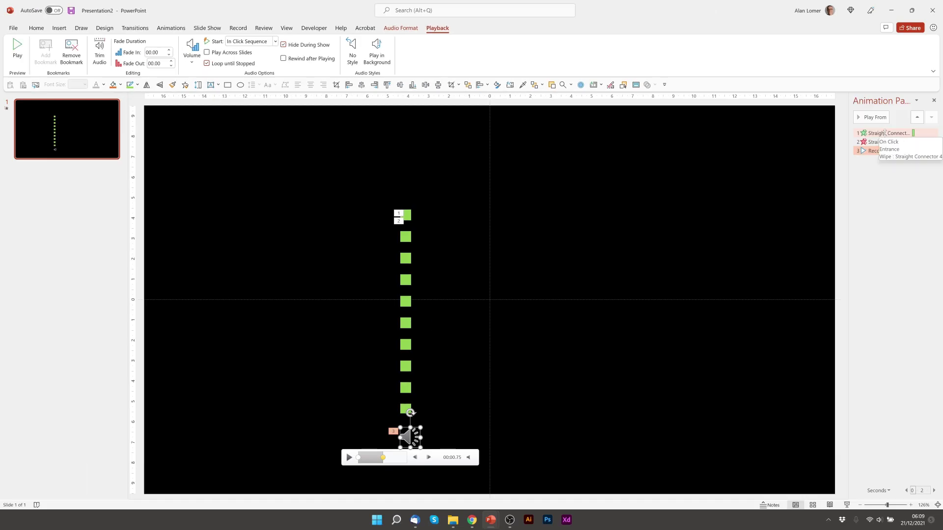
- Trigger the entrance Wipe on play of Recorded Sound – Bookmark 1
double_click(884, 133)
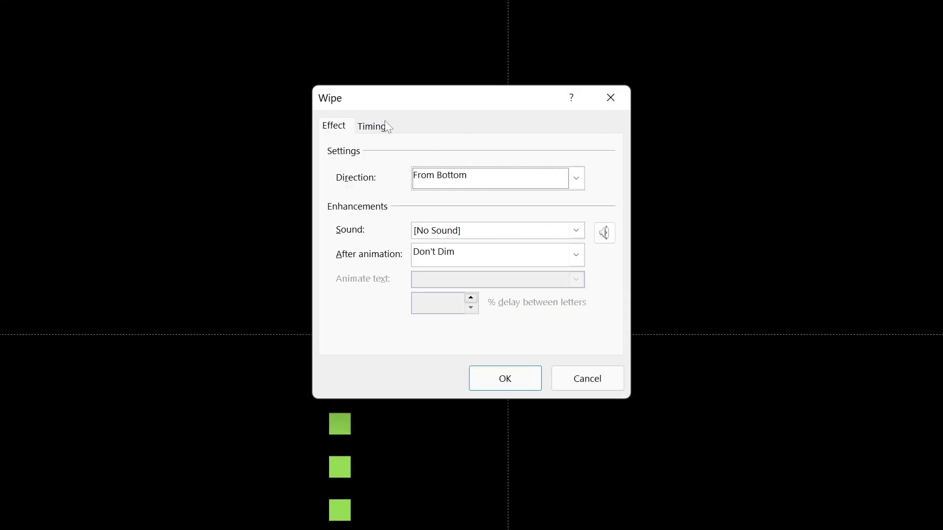
left_click(464, 159)
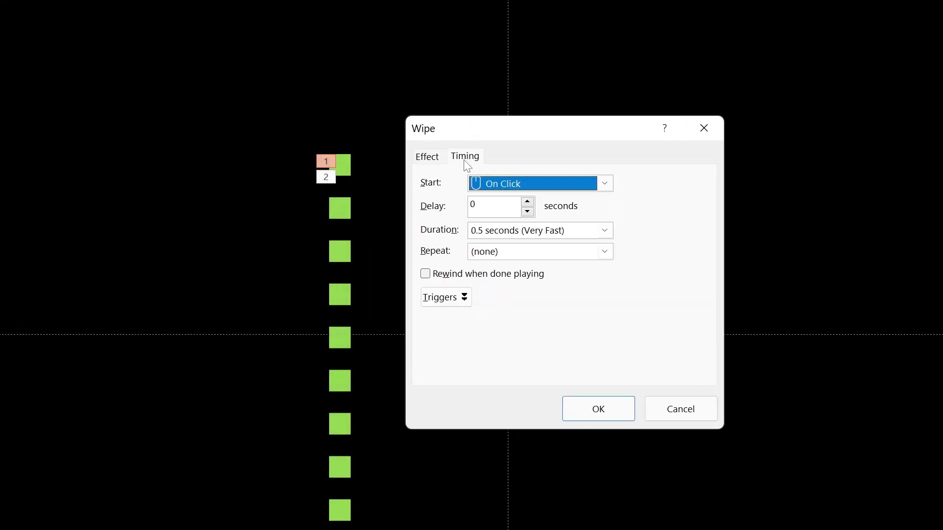
left_click(453, 307)
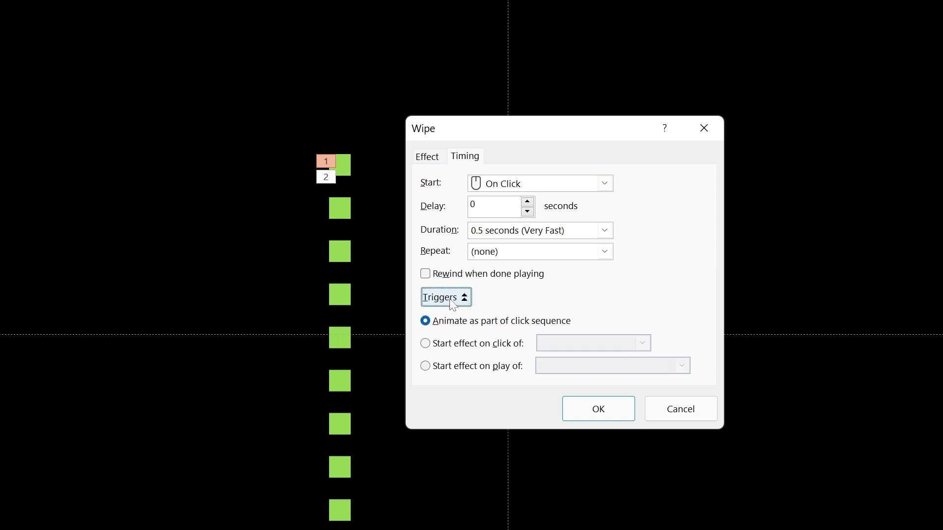
left_click(467, 371)
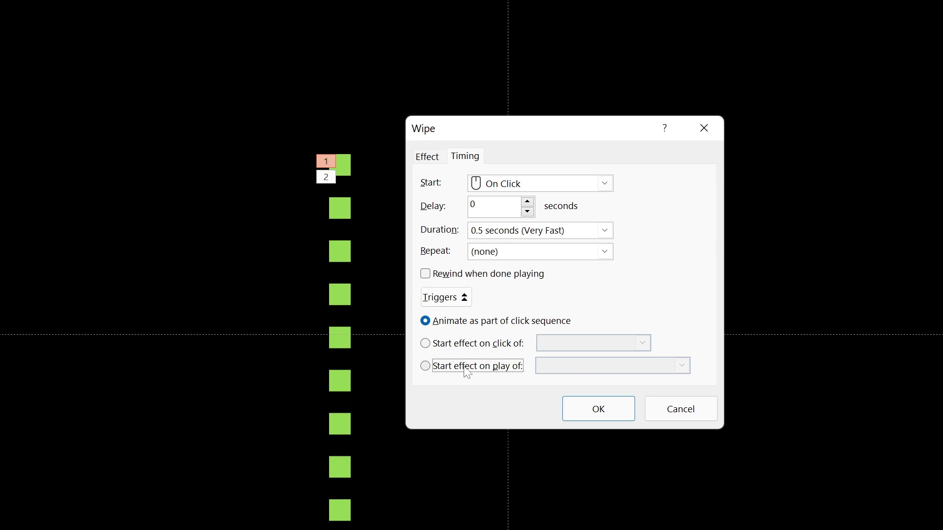
left_click(572, 371)
left_click(482, 394)
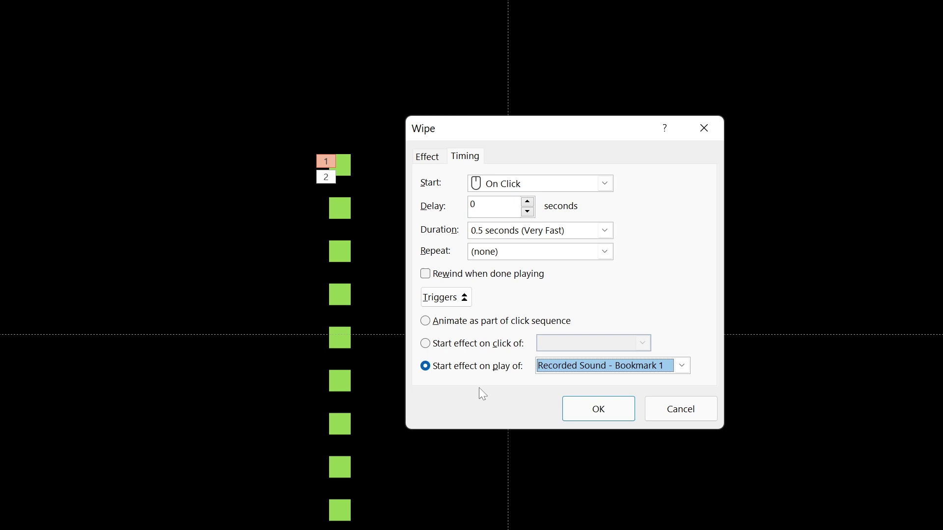
left_click(590, 370)
left_click(589, 379)
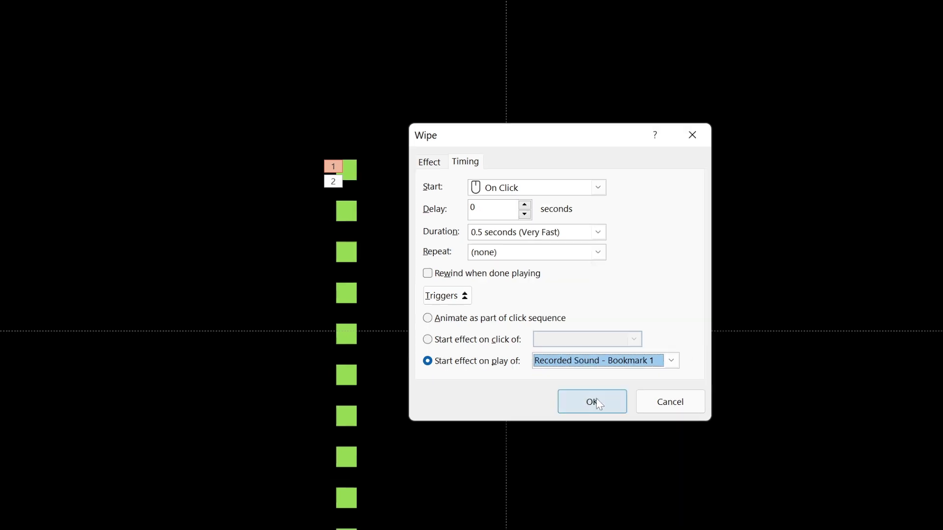
left_click(599, 404)
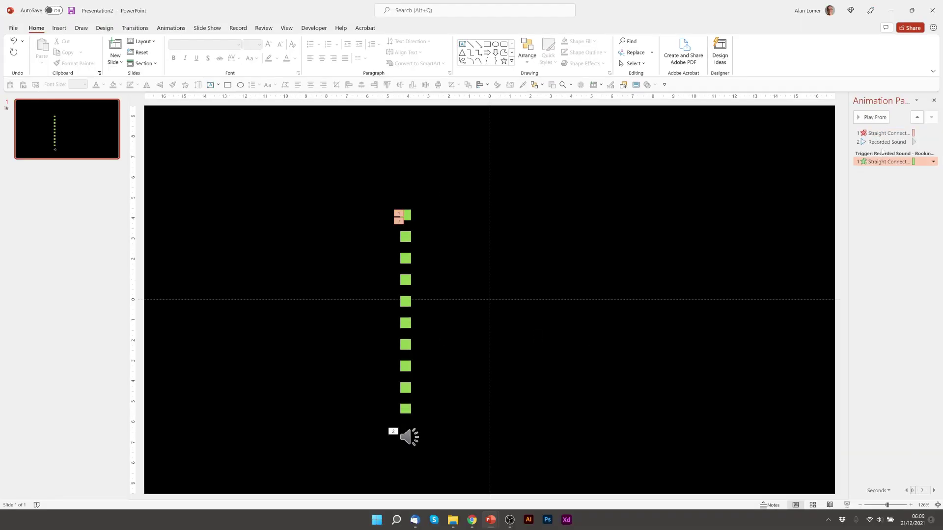
- Trigger the exit Wipe on play of Recorded Sound – Bookmark 2
double_click(880, 133)
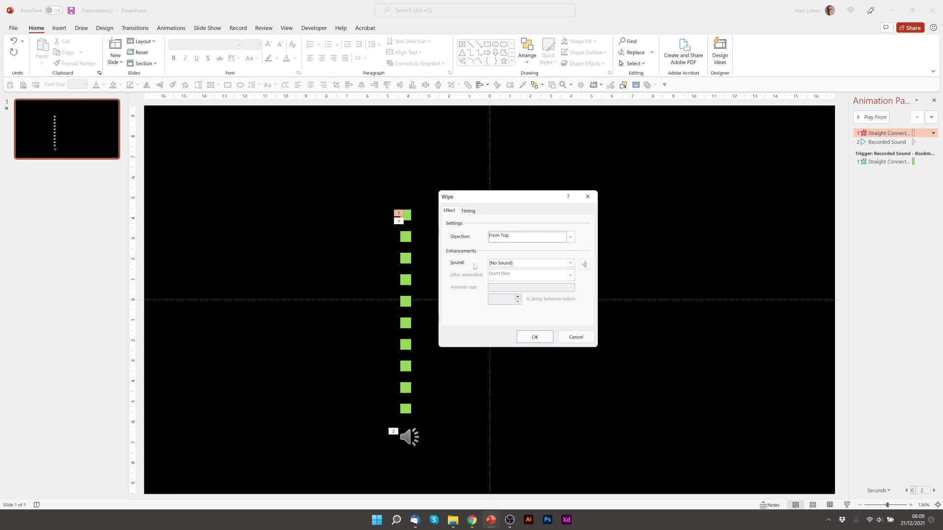
left_click(467, 211)
left_click(459, 282)
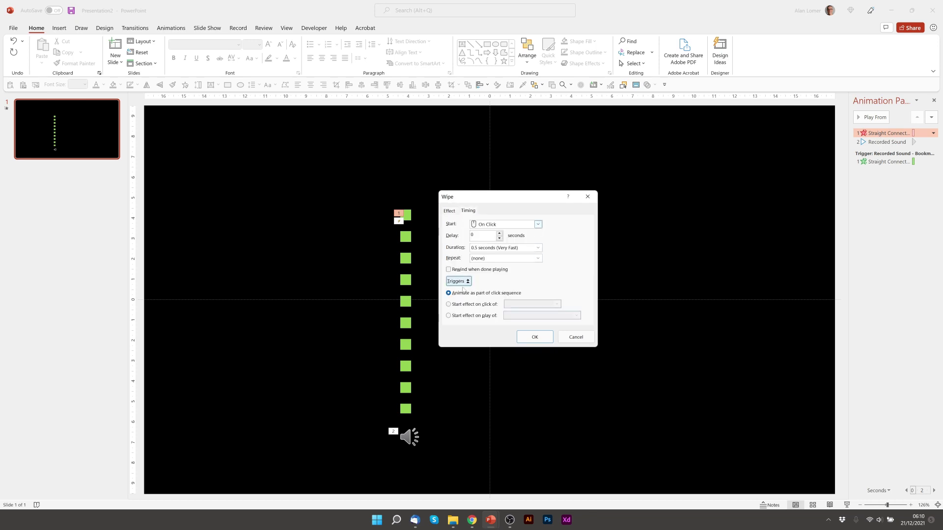
left_click(471, 316)
left_click(577, 315)
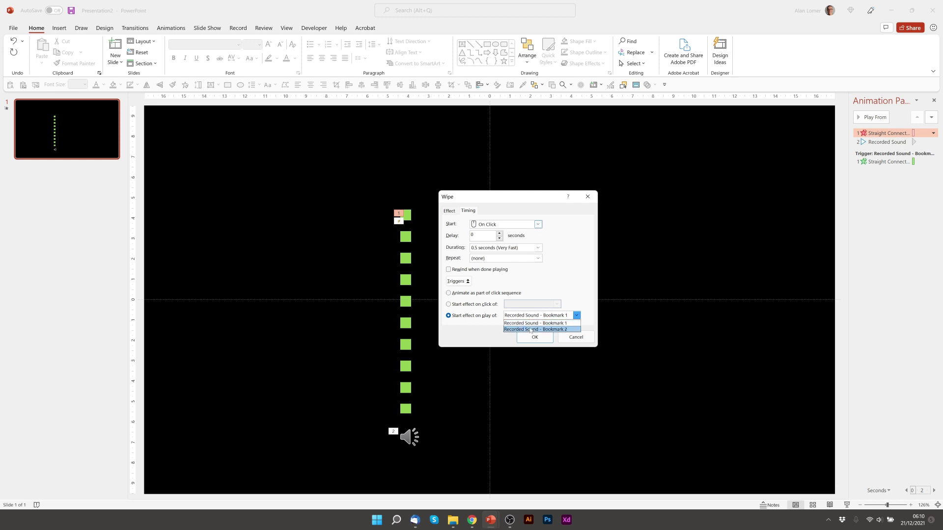
left_click(530, 330)
left_click(535, 337)
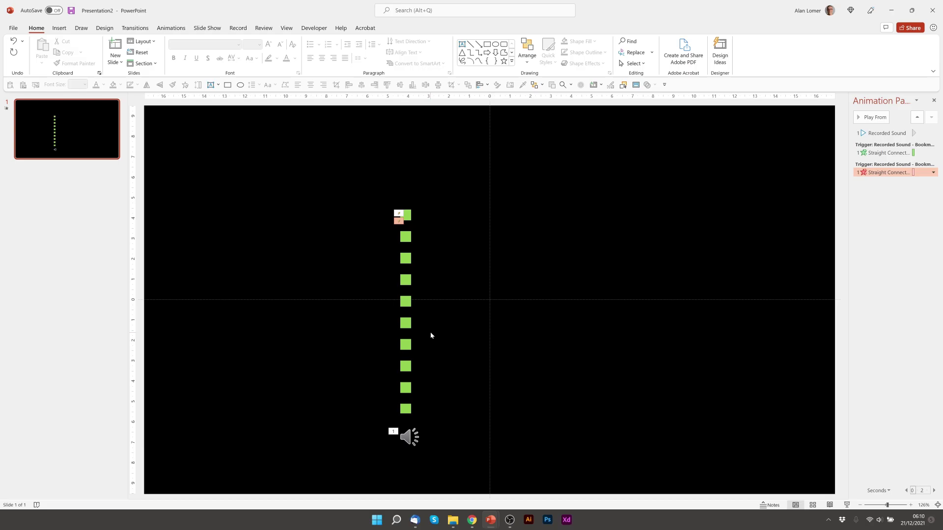
- Set the Recorded Sound's animation to start With Previous
left_click(171, 28)
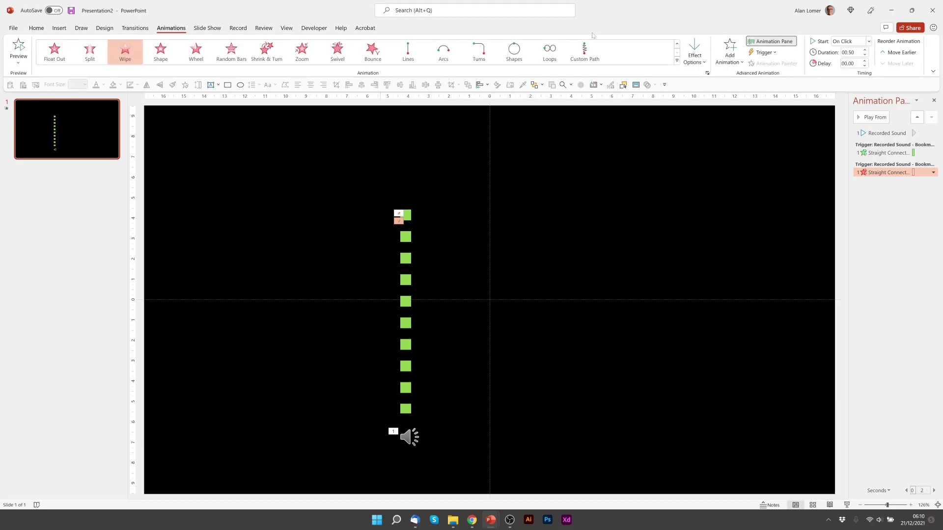
left_click(881, 134)
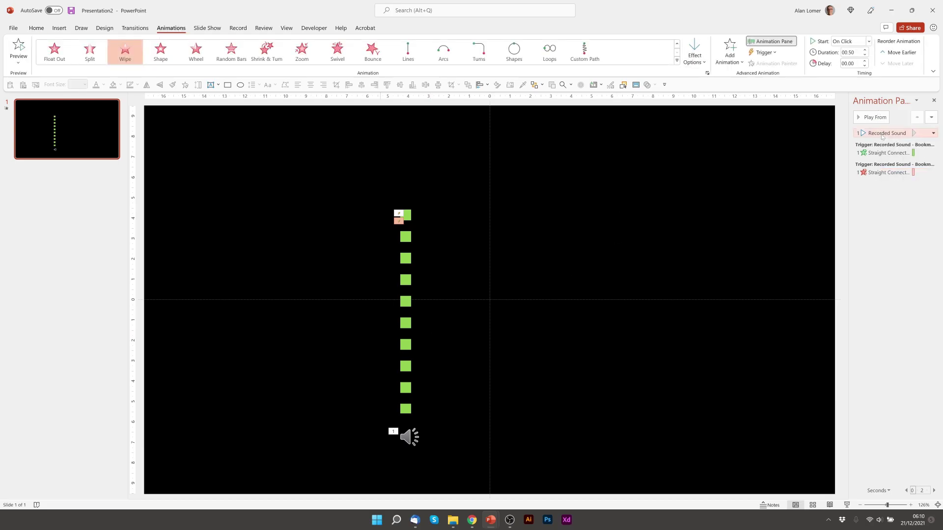
left_click(845, 45)
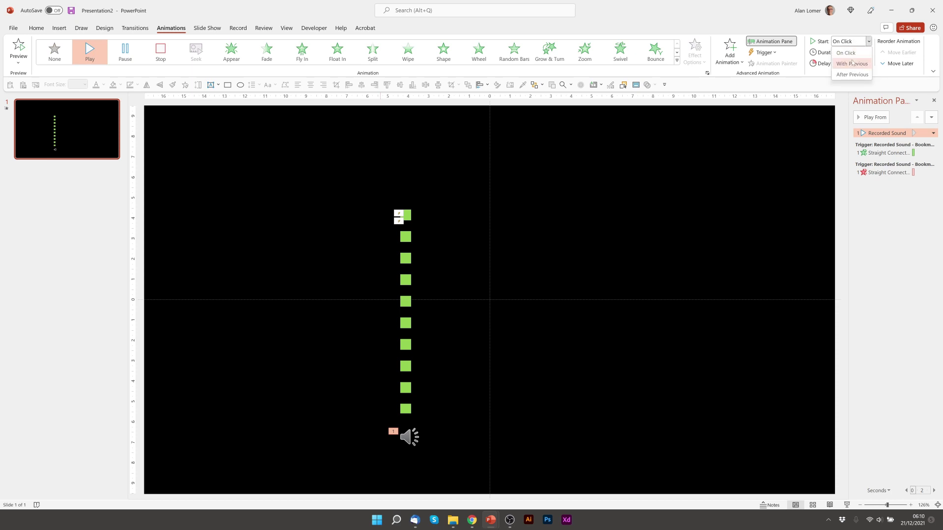
left_click(847, 58)
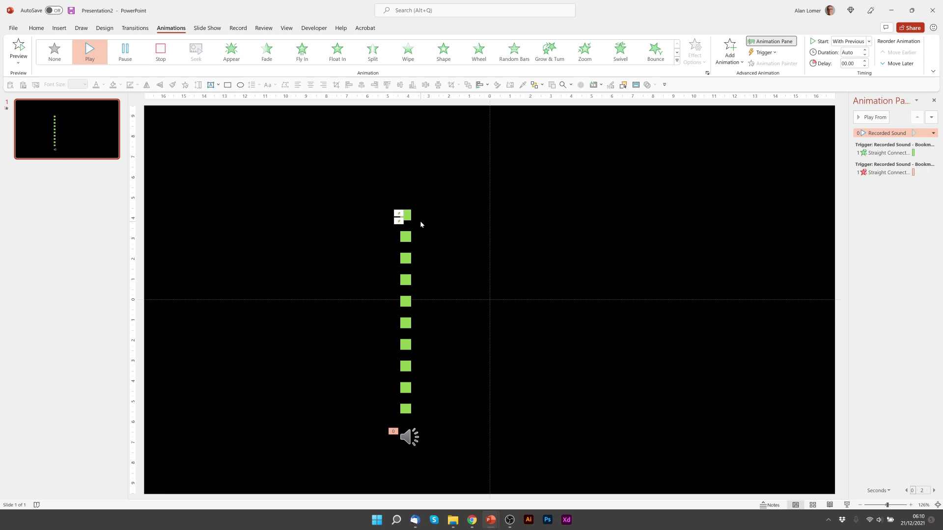
- Duplicate the dotted bar into a second column to the right and delete the copy's animations
left_click(408, 216)
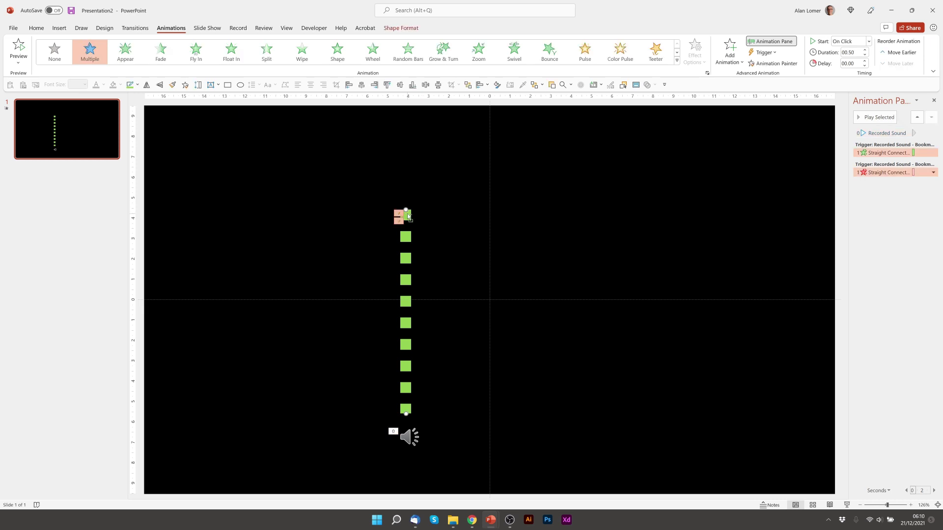
key("ctrl+d")
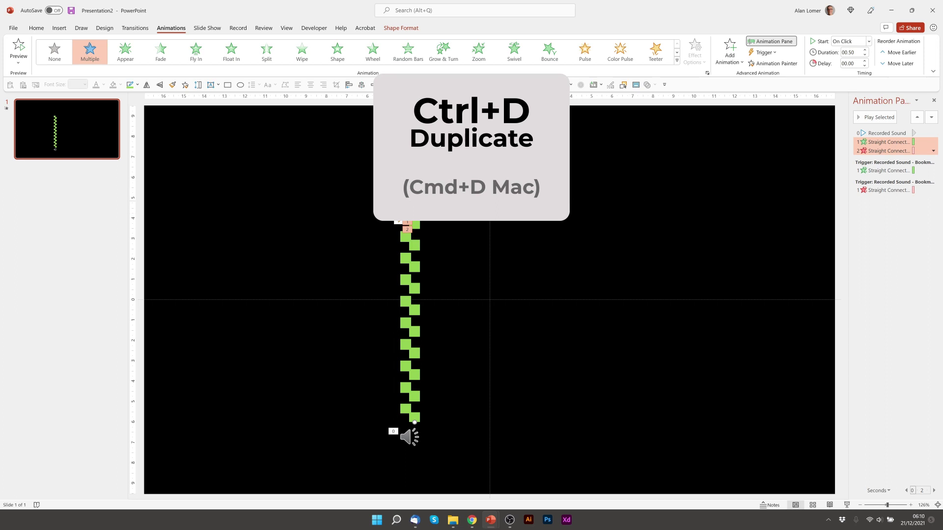
left_click_drag(415, 223, 489, 214)
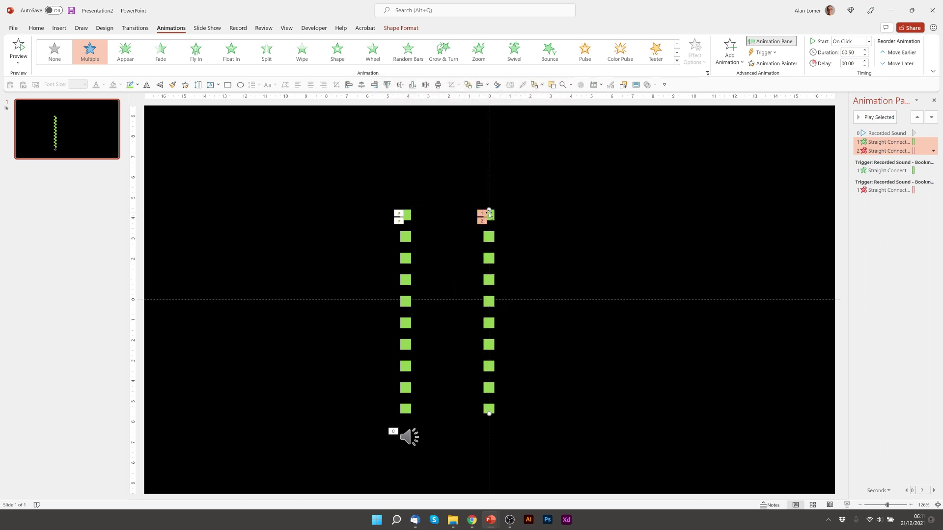
left_click(482, 214)
key("Delete")
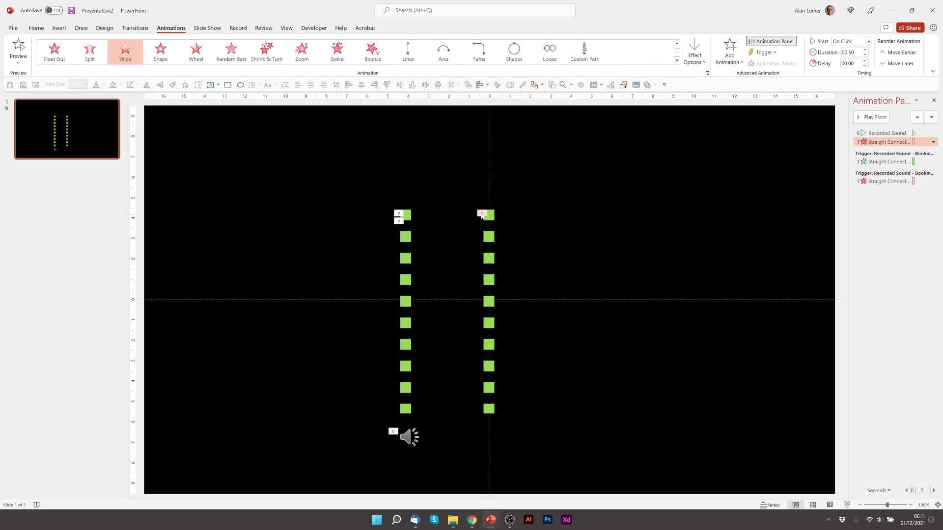
key("Delete")
left_click(489, 215)
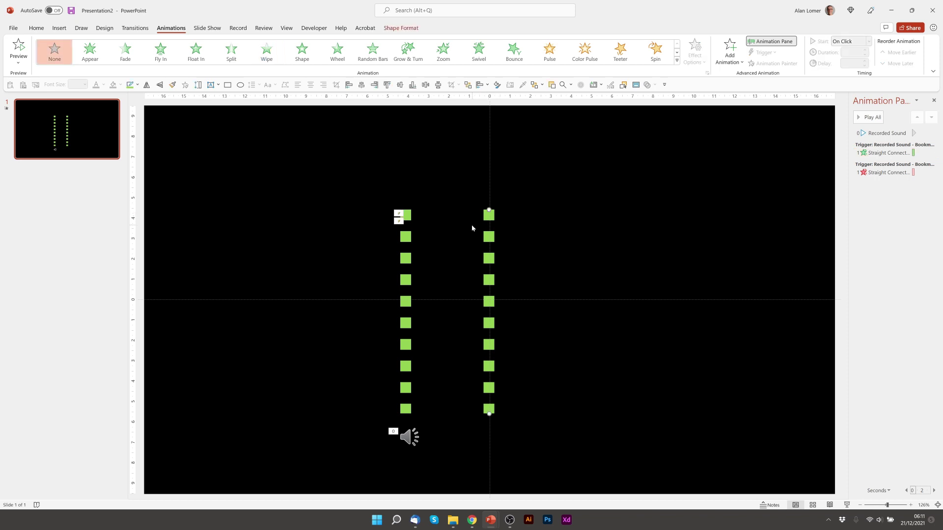
- Make the copied green dotted line 80% transparent
right_click(489, 215)
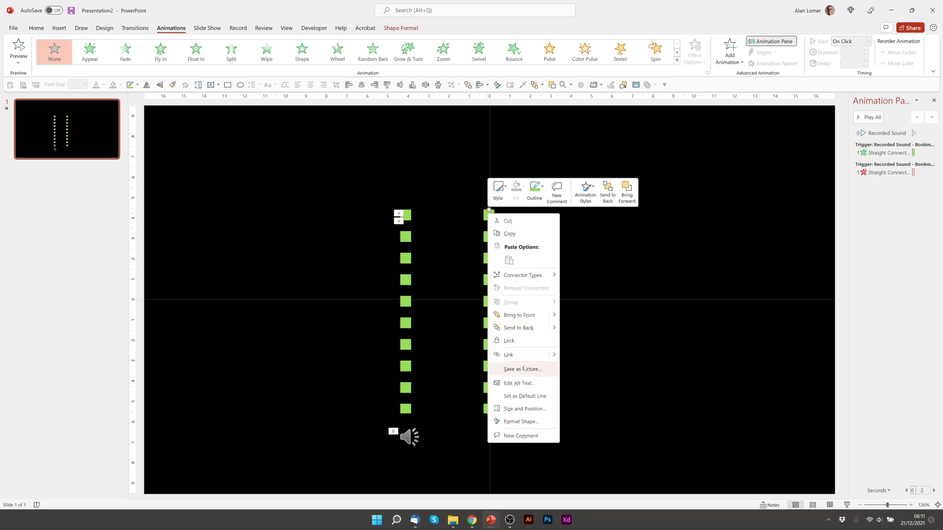
left_click(521, 421)
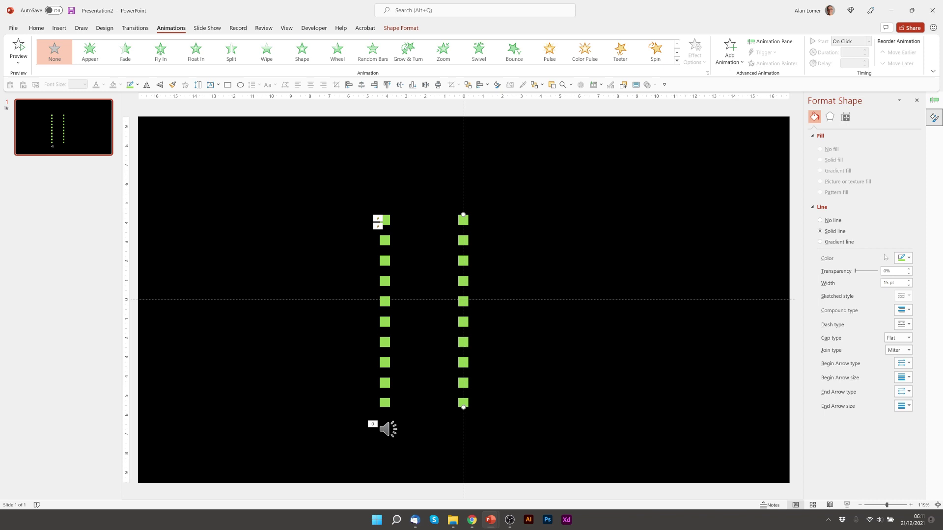
left_click(854, 272)
type("80")
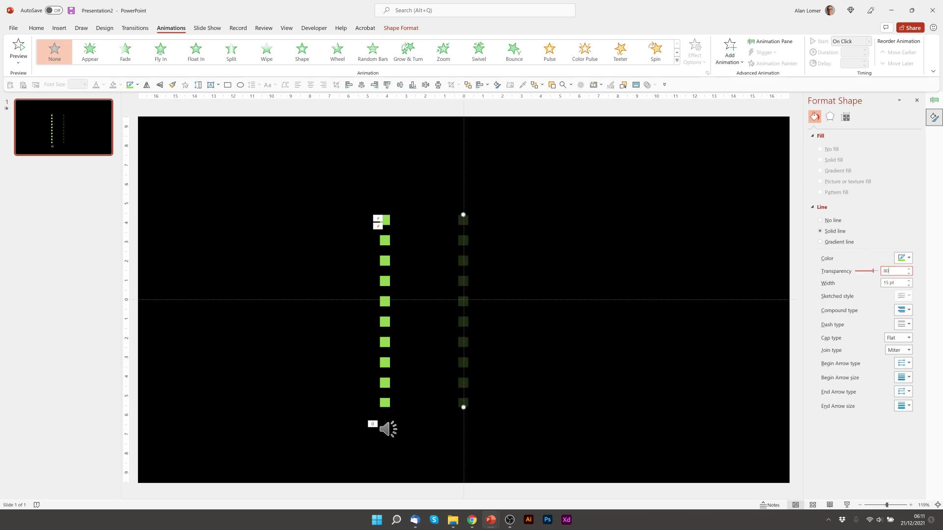
left_click(400, 85)
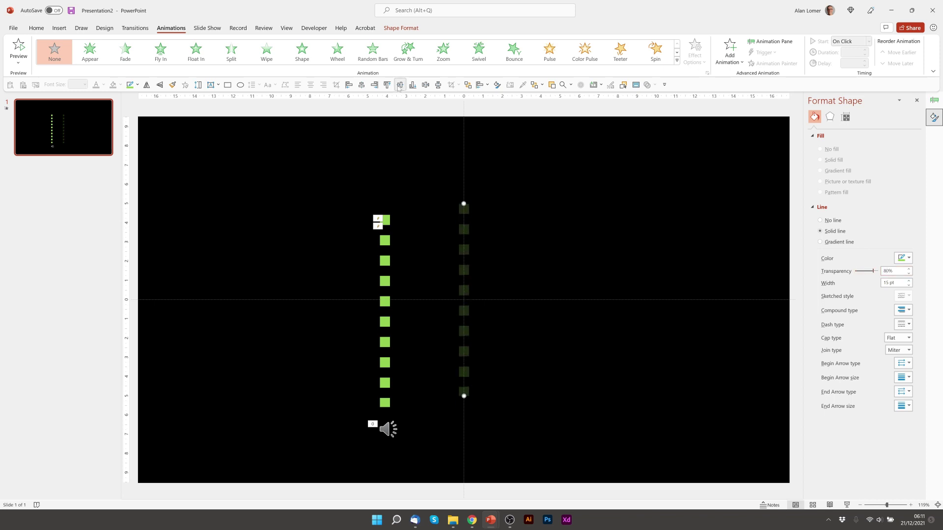
- Send the faded line to the back and top- and centre-align the bright line over it
left_click(389, 219)
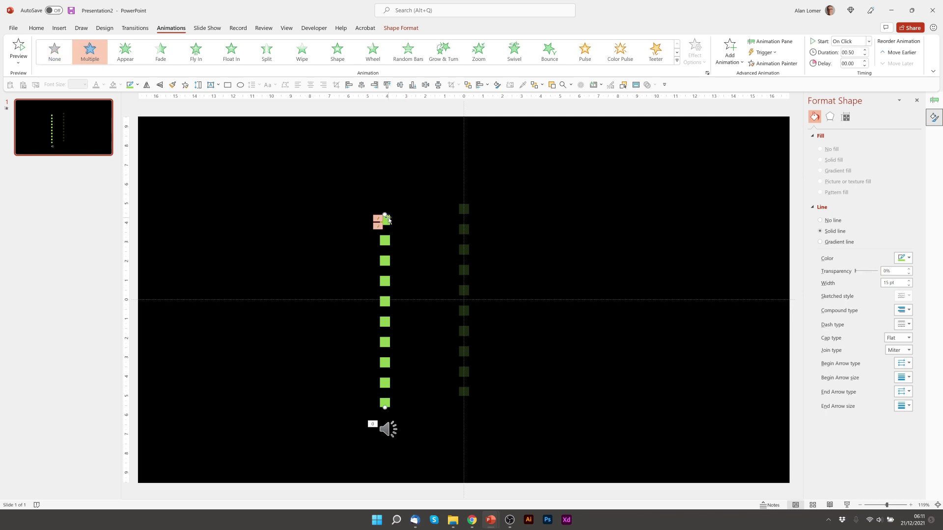
right_click(463, 208)
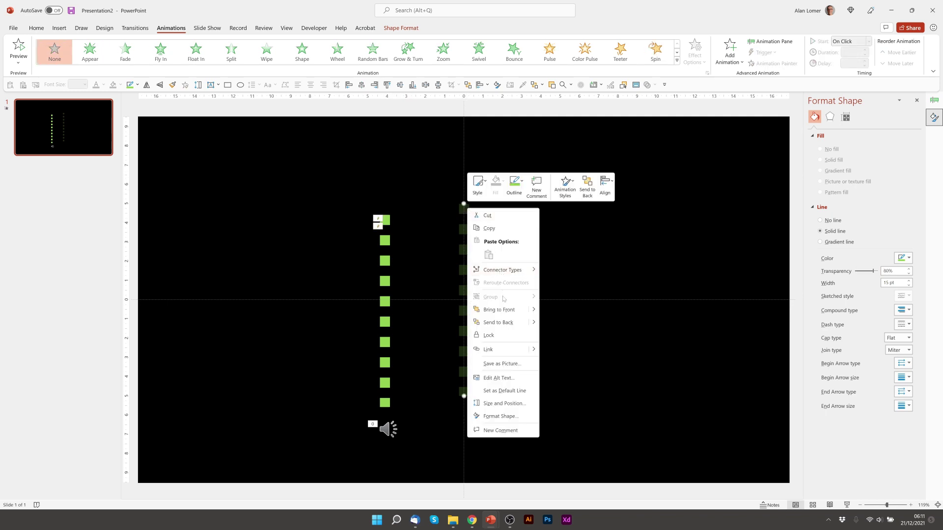
left_click(503, 324)
left_click(386, 220, "shift")
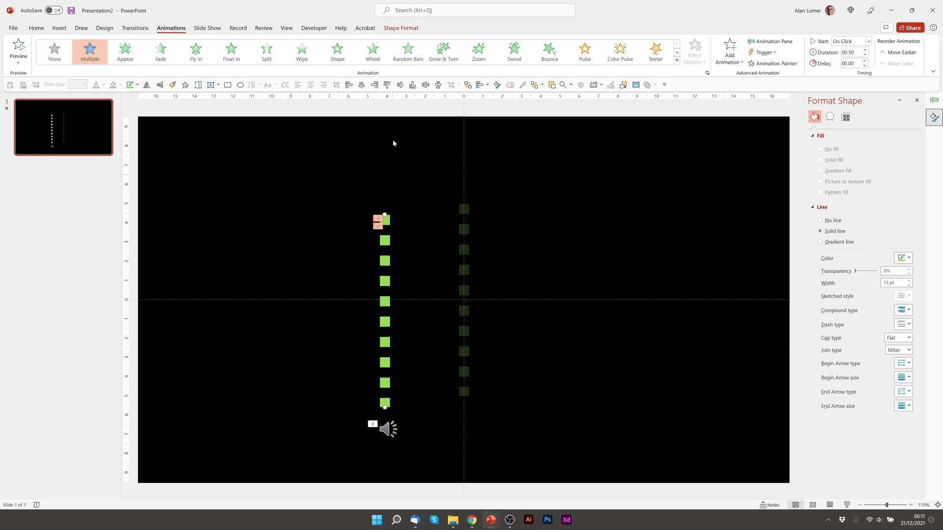
left_click(388, 85)
left_click(361, 84)
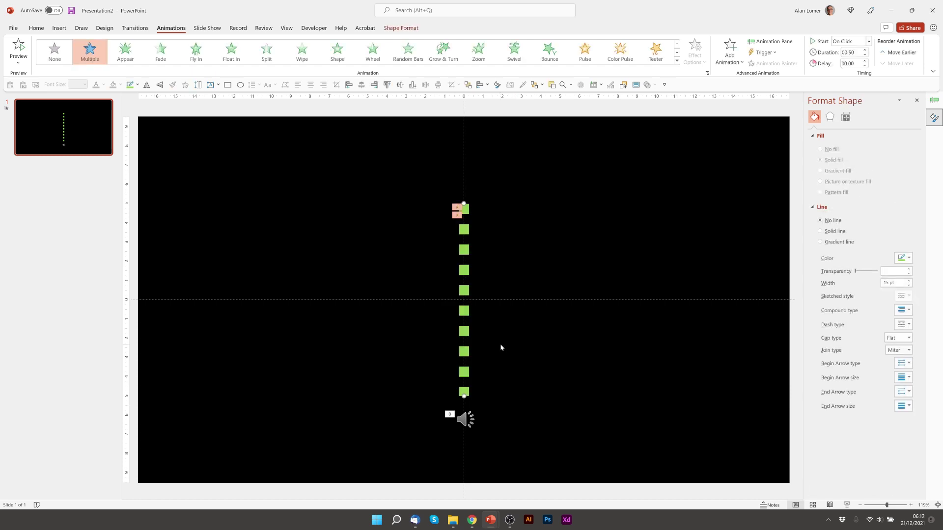
- Duplicate the dotted column beside the original and copy the sound icon beneath it
key("ctrl+d")
left_click_drag(473, 216, 495, 209)
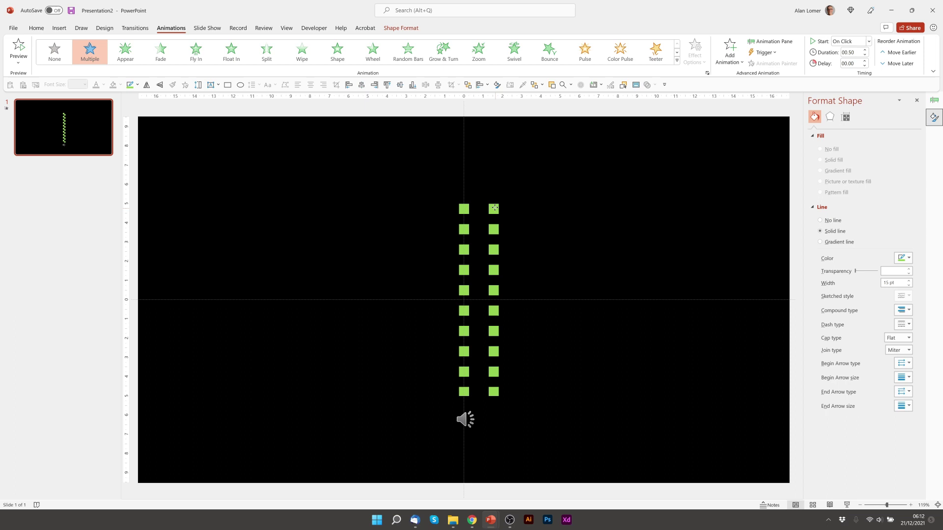
left_click(469, 420)
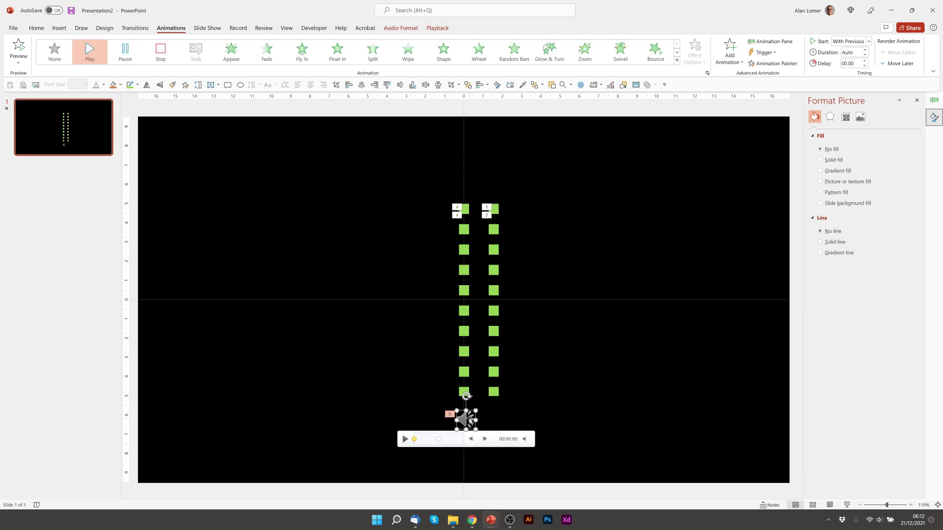
left_click_drag(470, 421, 493, 418)
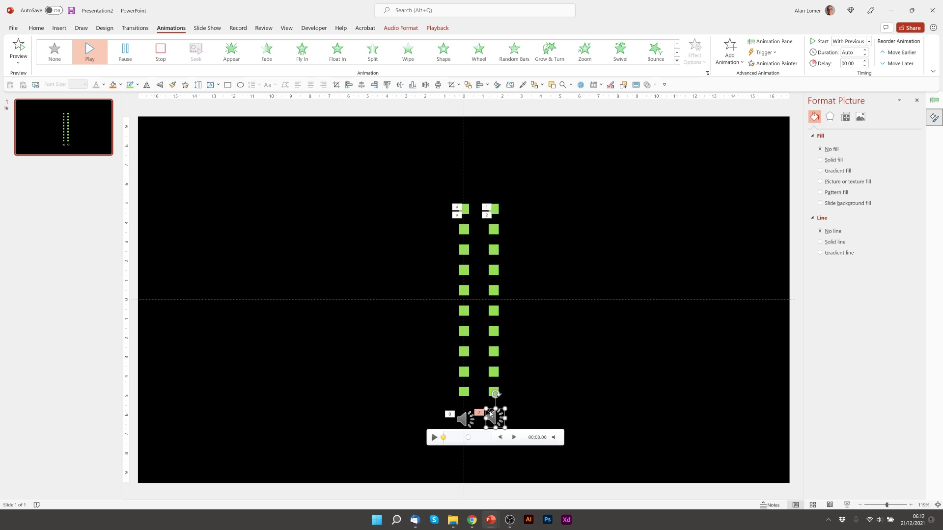
left_click(493, 229)
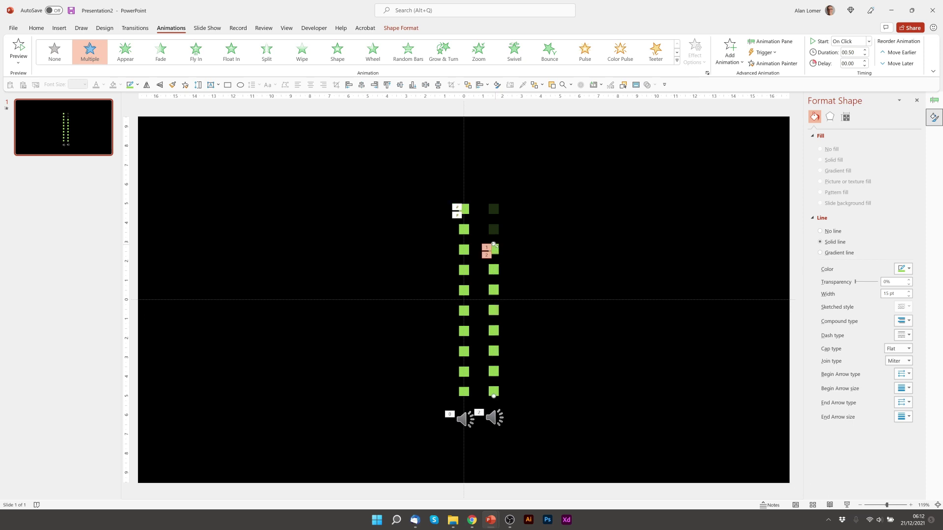
- Show the Animation Pane and widen it to see the Bookmark 1 and 2 triggers
left_click(769, 41)
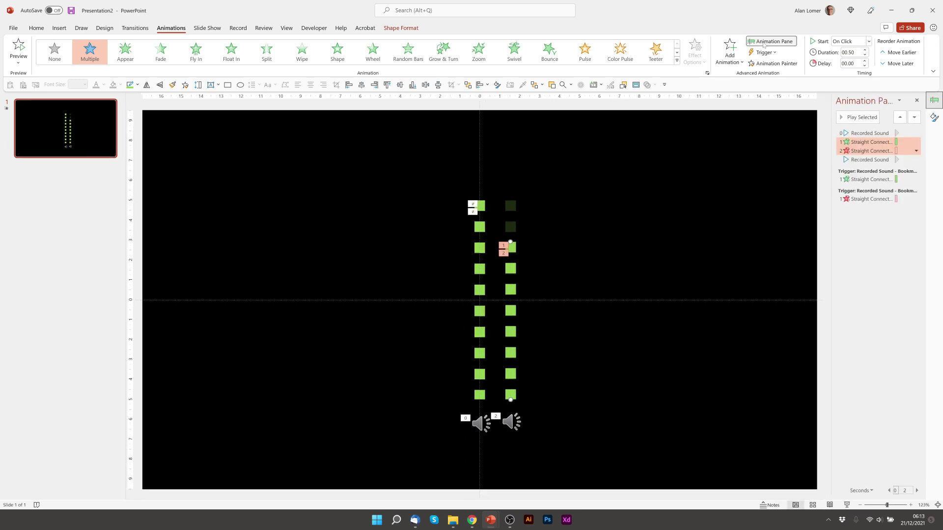
left_click_drag(829, 193, 814, 193)
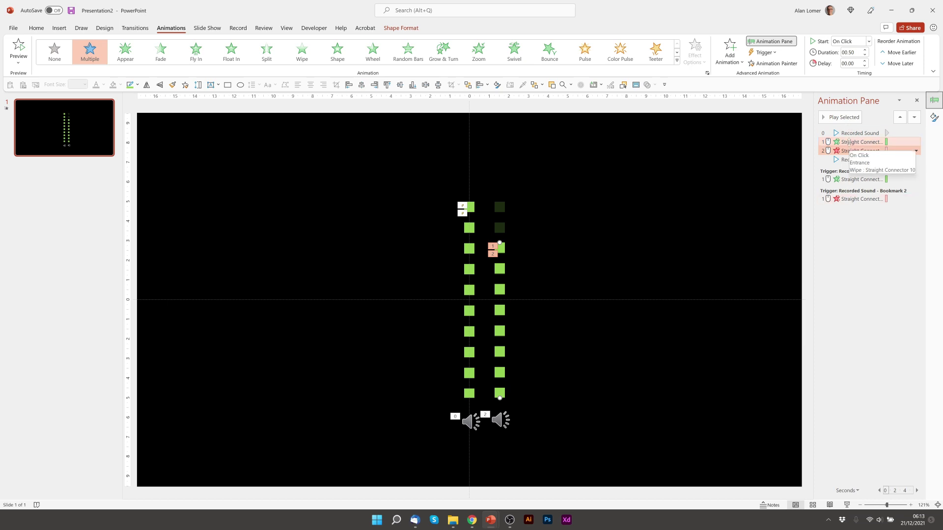
left_click(34, 29)
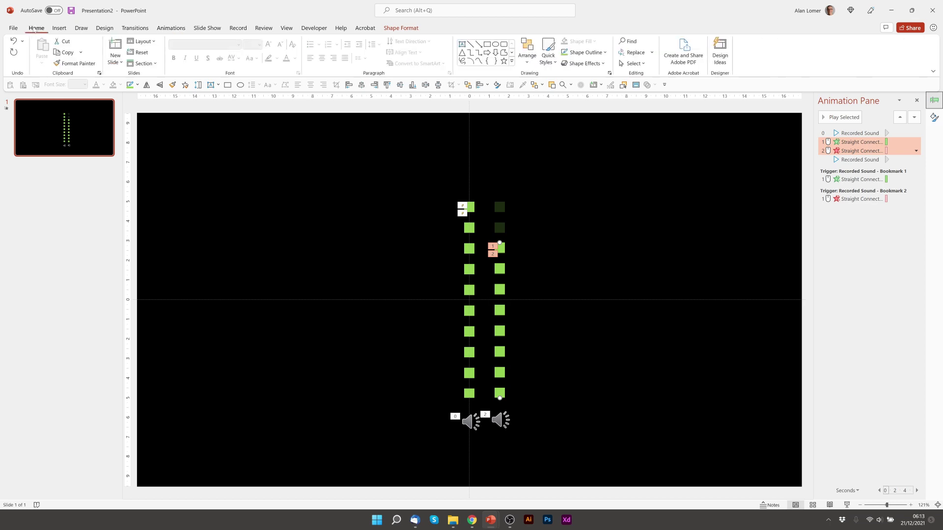
- In the Selection Pane, rename the left sound sound1-middle and its dotted line light1-middle
left_click(528, 56)
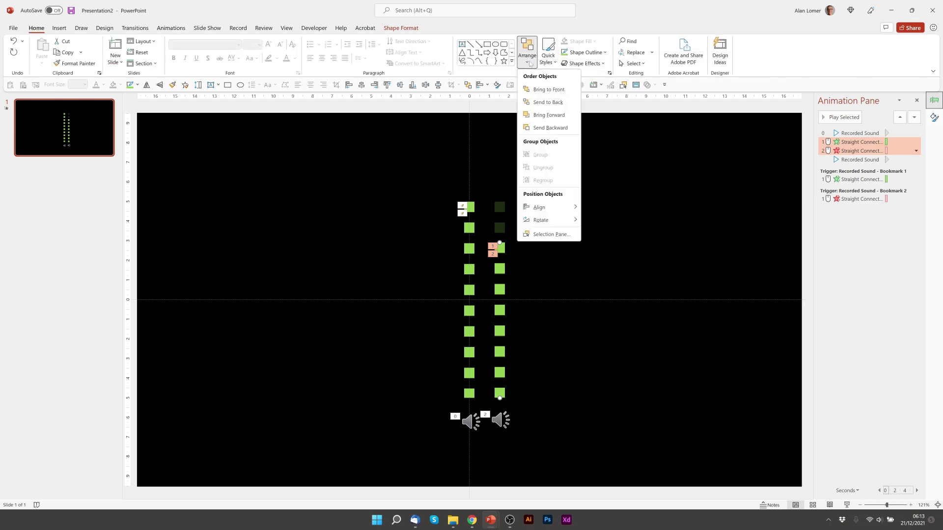
left_click(546, 235)
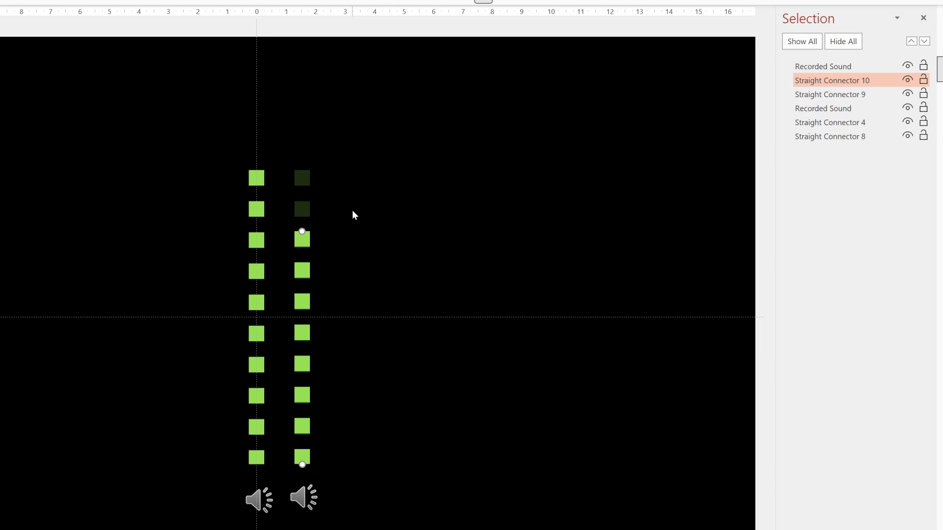
left_click(263, 499)
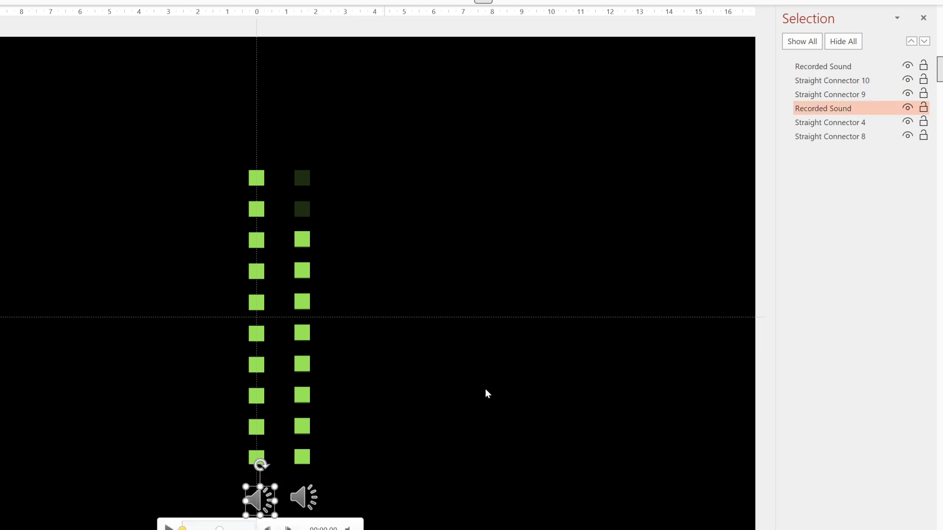
key("F2")
key("ctrl+a")
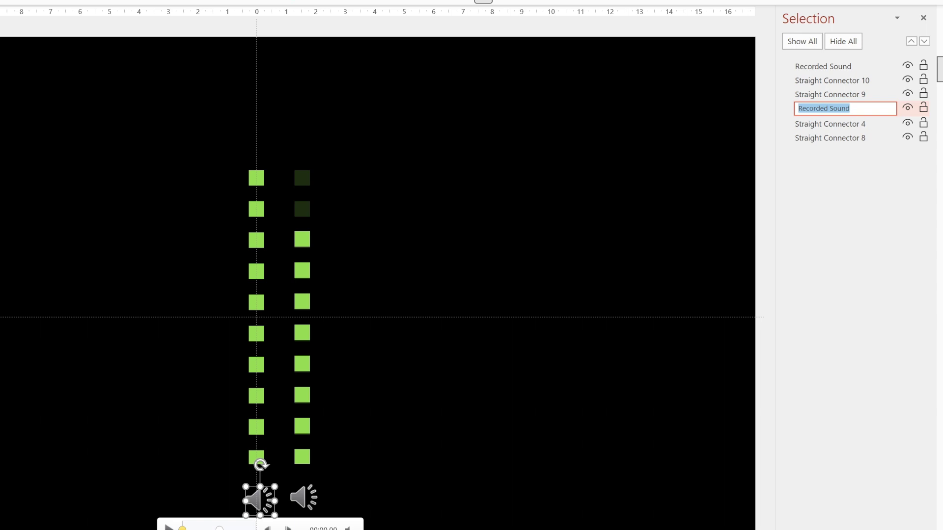
type("sound1-")
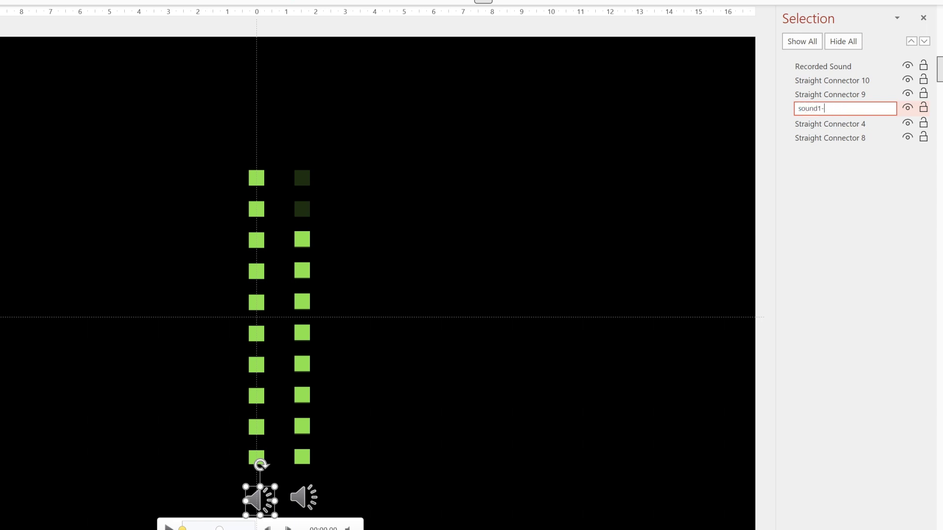
type("middle")
key("Return")
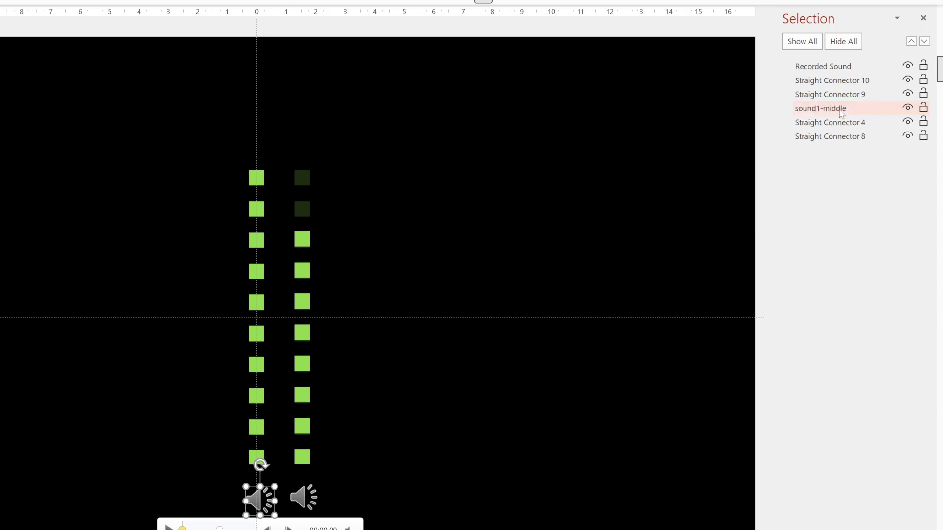
left_click(260, 176)
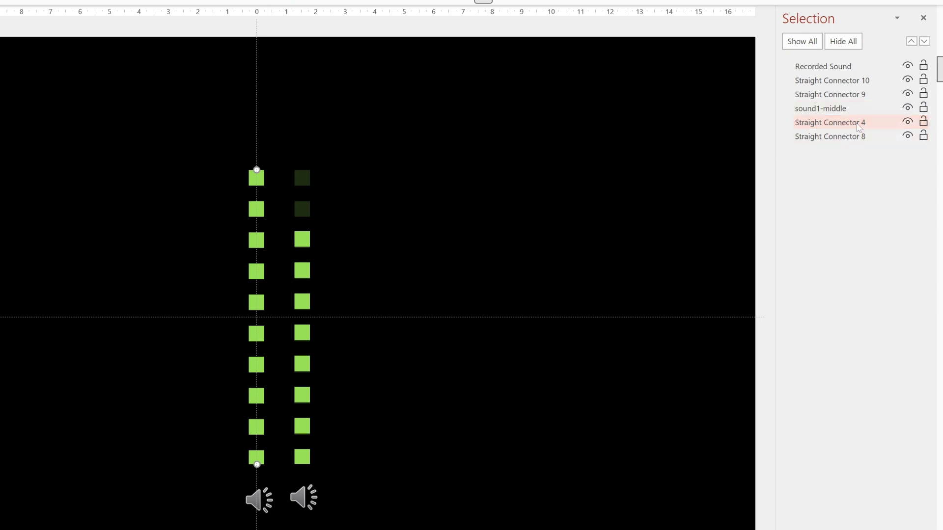
double_click(799, 122)
type("li")
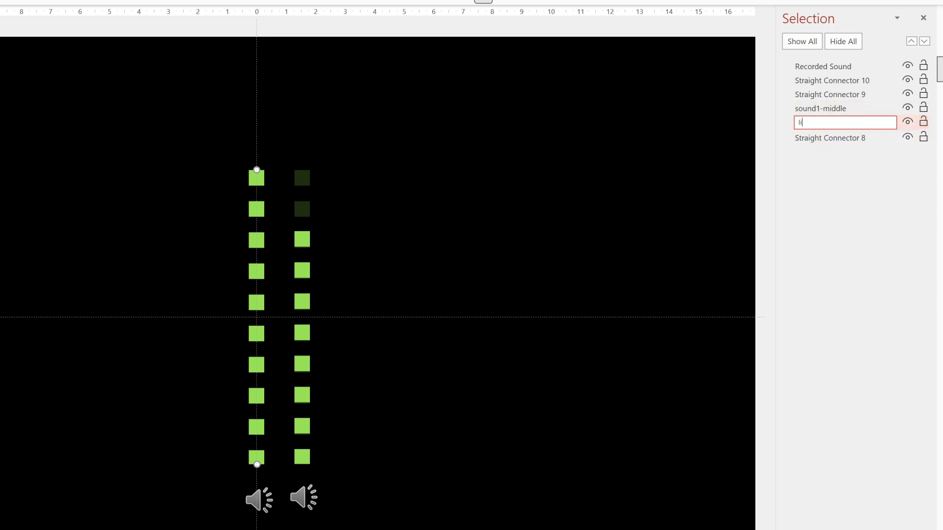
type("ght1-middle")
key("Return")
- Rename the right sound sound2-right and its line light2-right, then reopen the Animation Pane
left_click(834, 66)
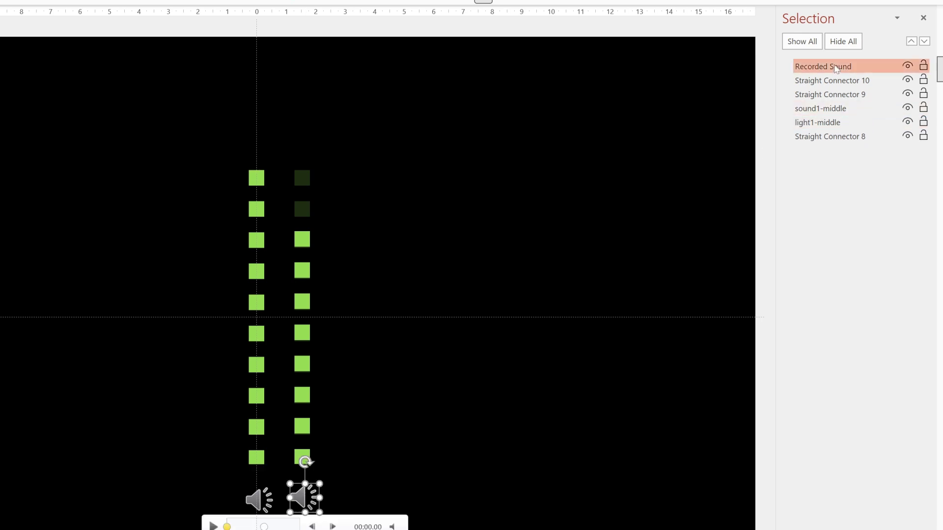
left_click(836, 67)
type("sound")
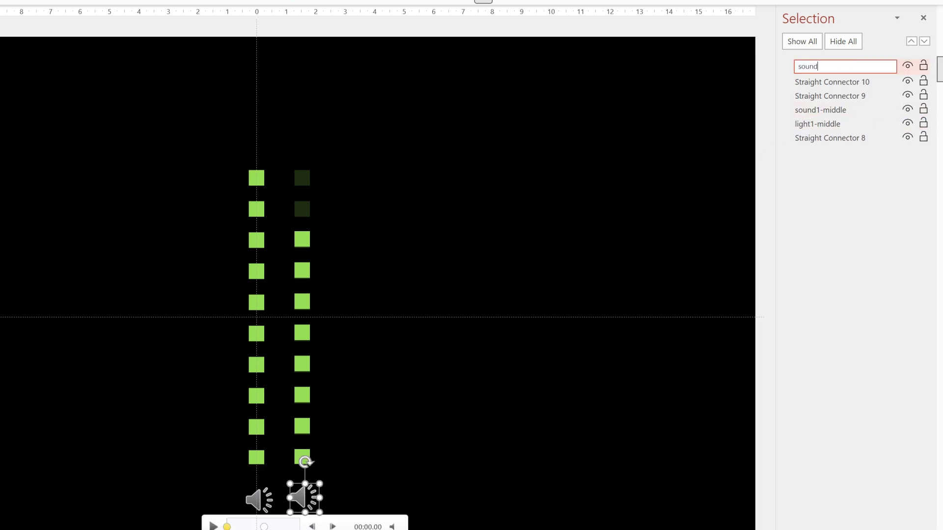
type("2-right")
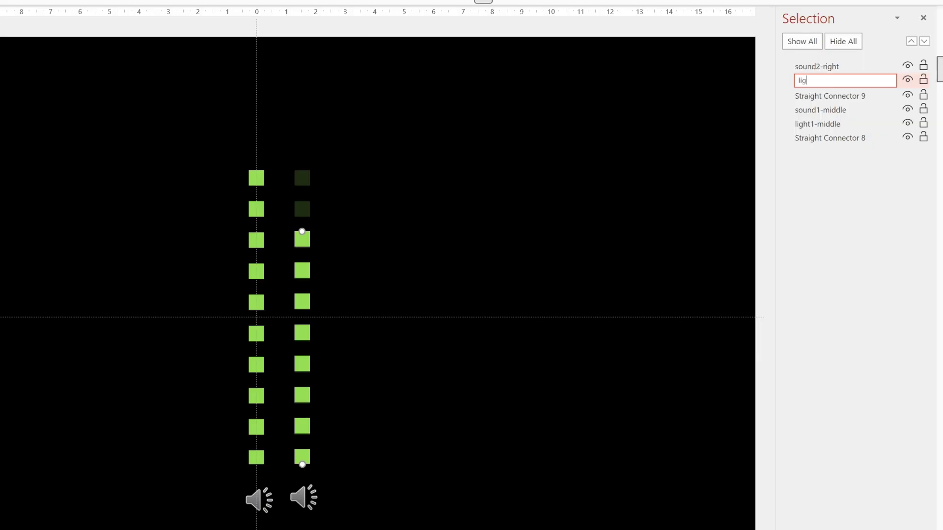
type("right")
key("Return")
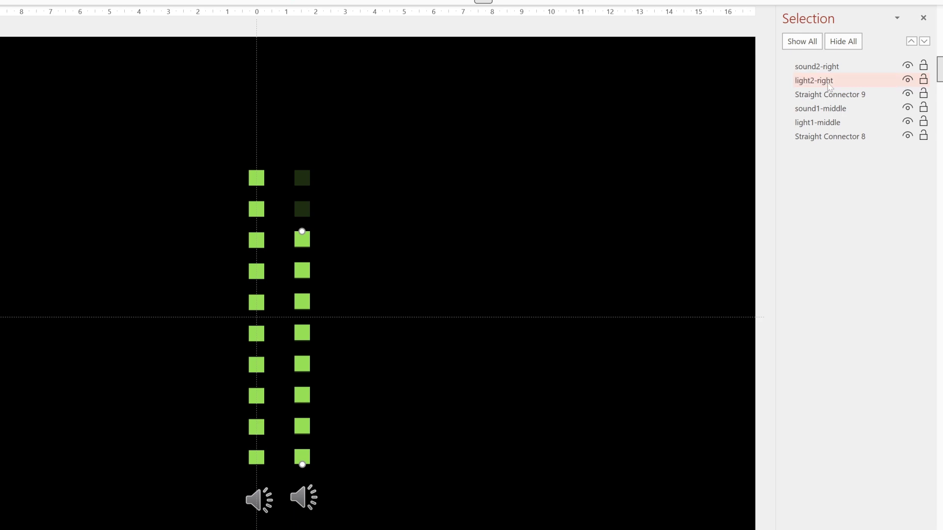
key("alt+a")
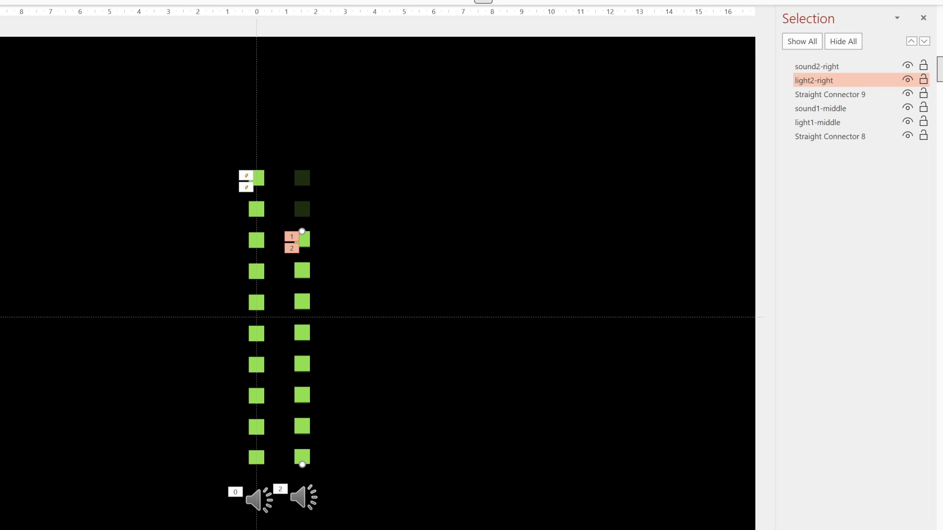
key("c")
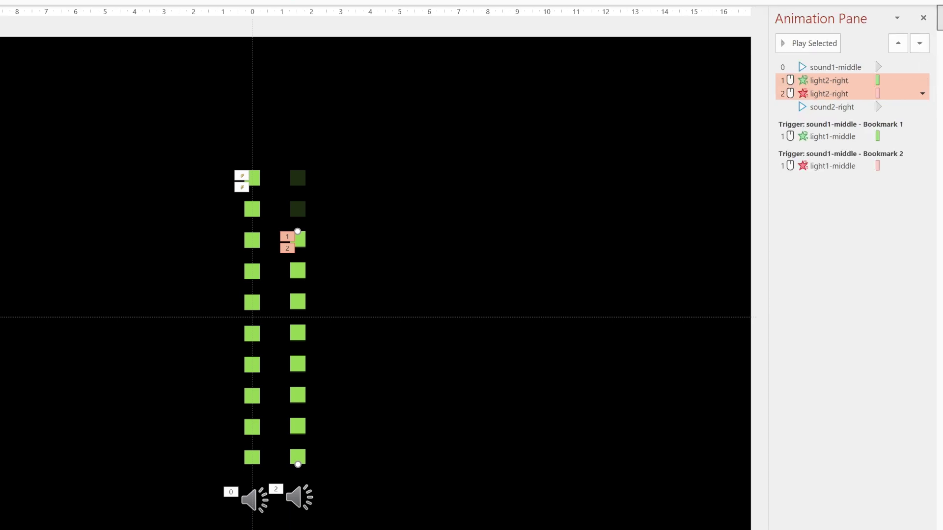
- Trigger light2-right's entrance Wipe on play of sound2-right Bookmark 1
mouse_move(297, 499)
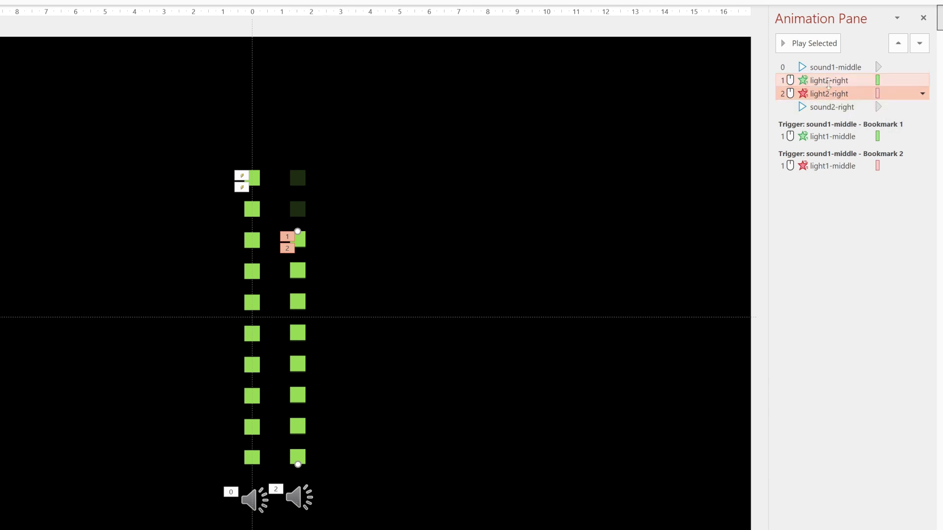
double_click(830, 81)
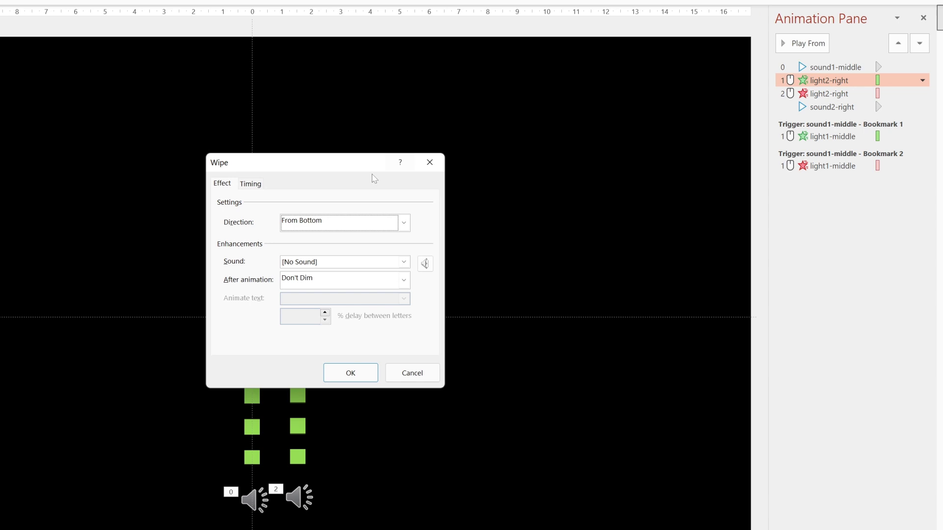
left_click(250, 184)
left_click(234, 289)
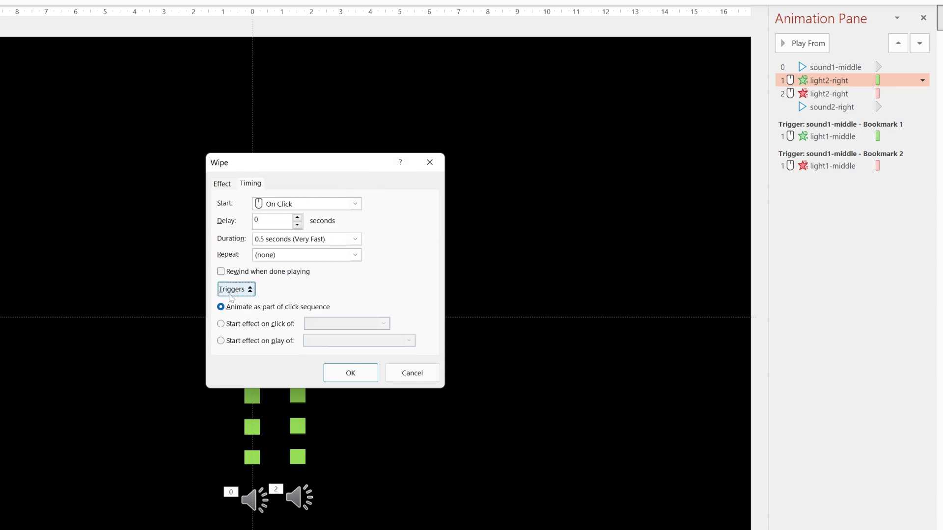
left_click(231, 342)
left_click(340, 346)
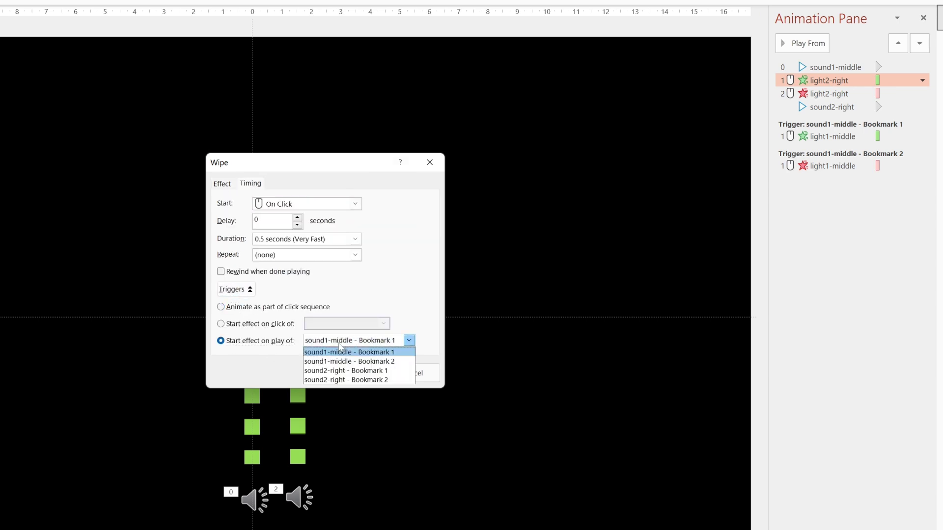
left_click(348, 374)
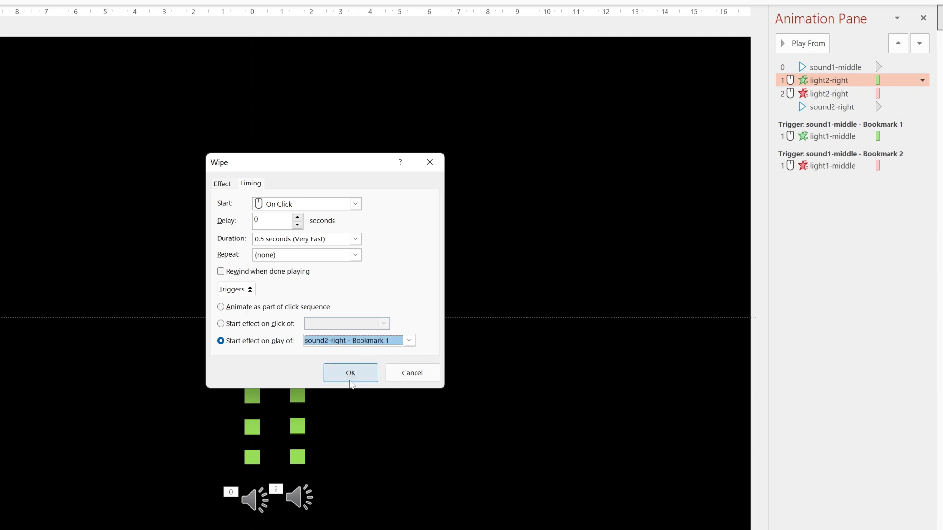
left_click(352, 373)
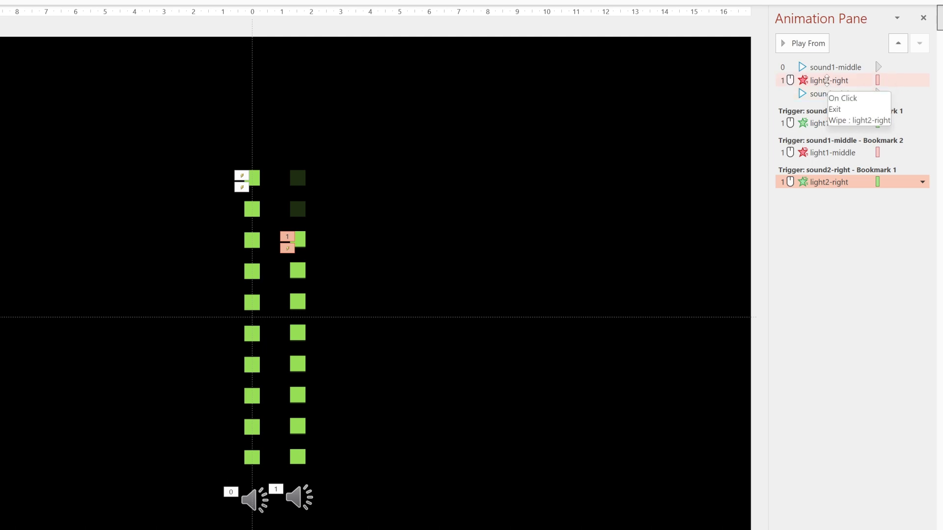
- Trigger light2-right's exit Wipe on play of sound2-right Bookmark 2
double_click(829, 81)
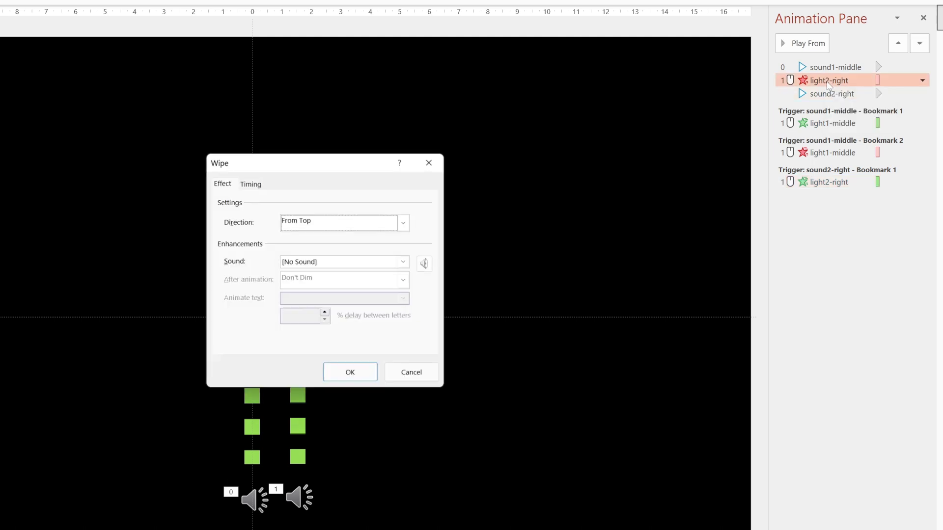
left_click(254, 189)
left_click(246, 290)
left_click(248, 343)
left_click(408, 340)
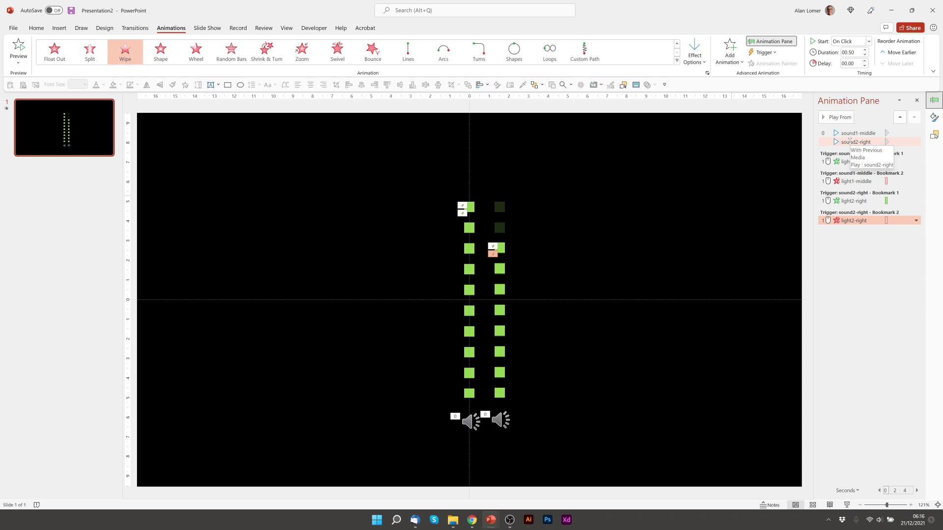
- Select the sound2-right audio effect and start it With Previous after 0.25 seconds
left_click(850, 141)
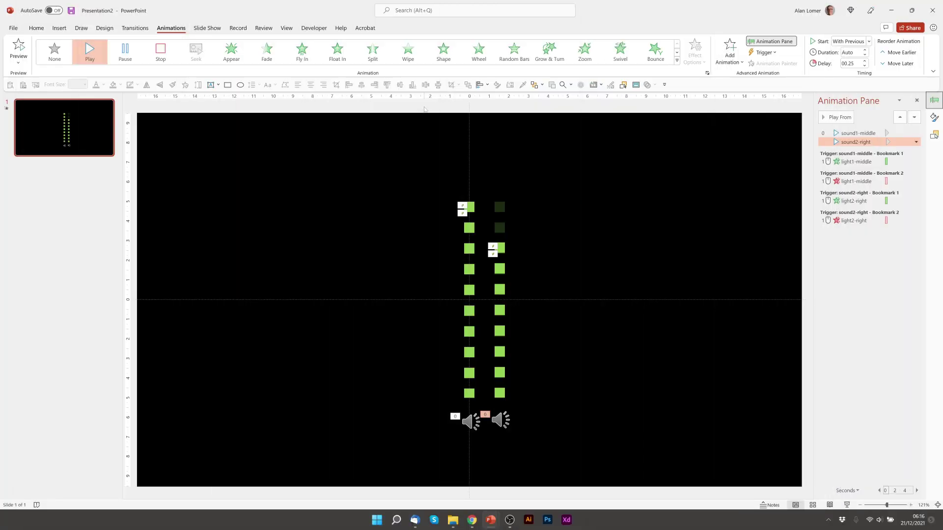
- Copy the middle light column and its sound icon to form a new left column
left_click_drag(423, 106, 483, 407)
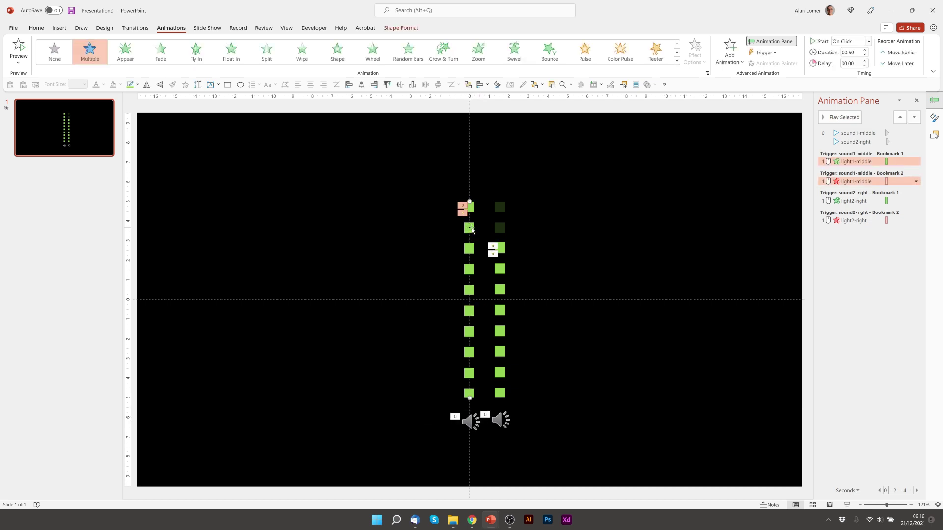
left_click_drag(471, 228, 440, 229)
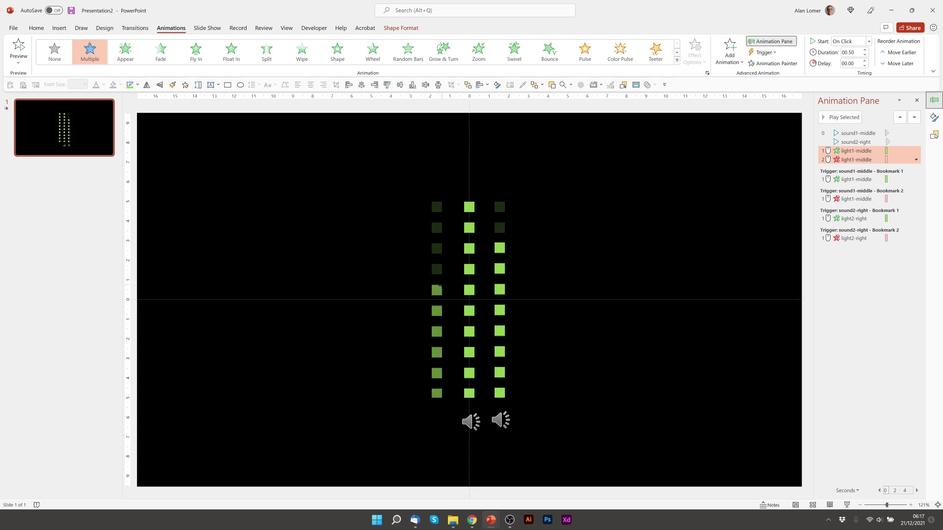
left_click(484, 405)
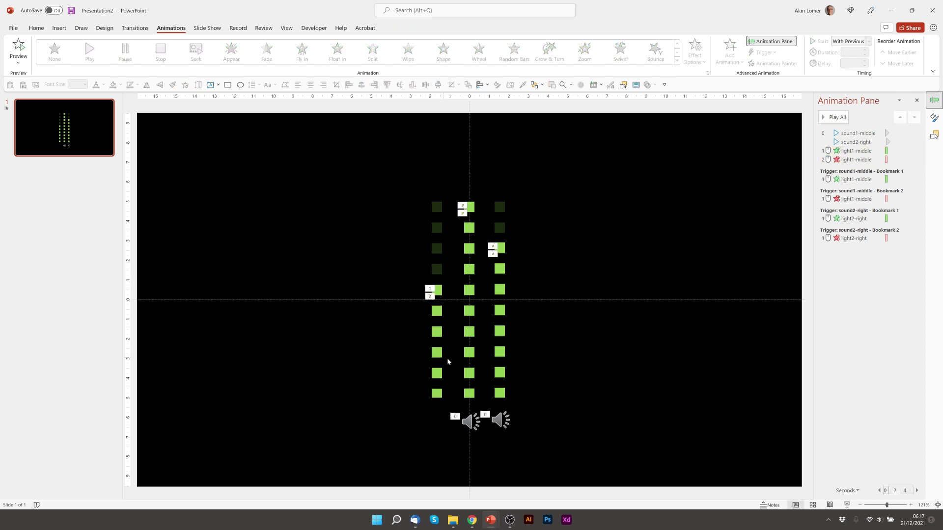
left_click(470, 421)
key("ctrl+d")
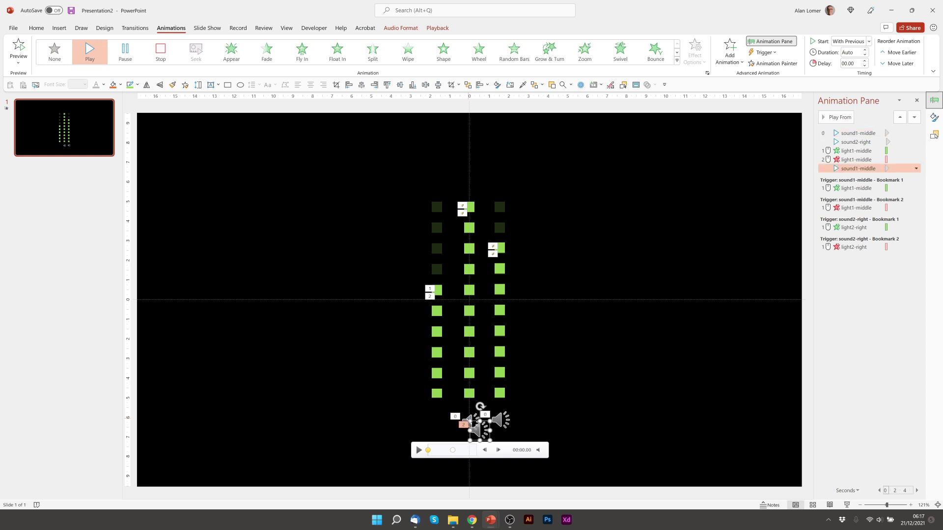
left_click_drag(483, 434, 440, 426)
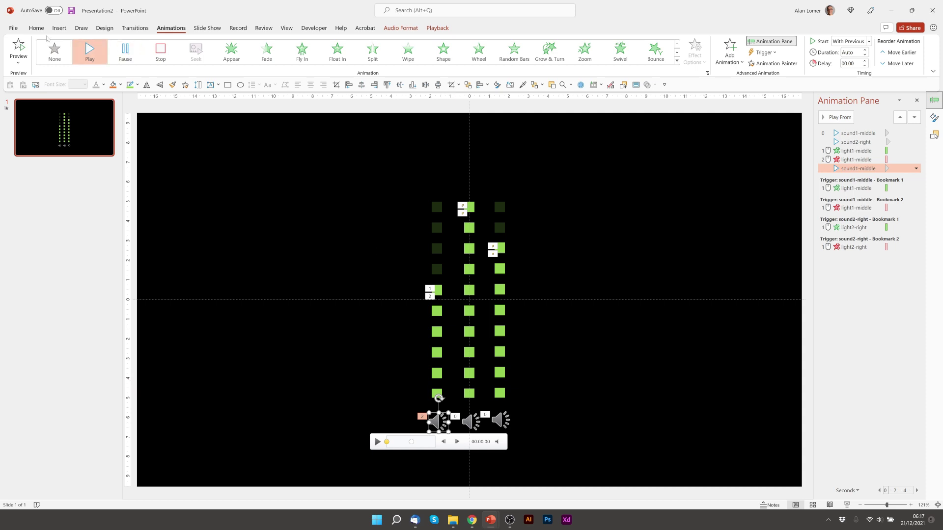
- In the Selection Pane, rename the copied sound to sound3-left
left_click(36, 28)
left_click(527, 49)
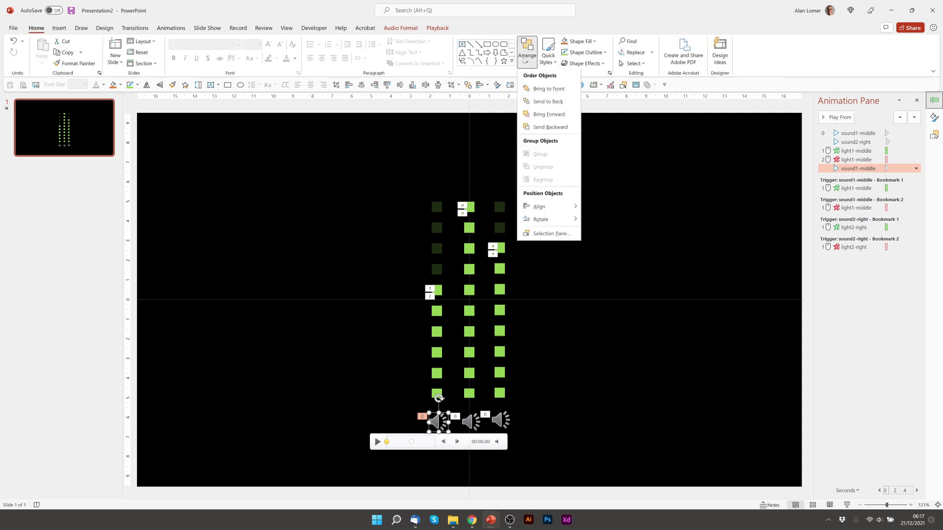
left_click(551, 235)
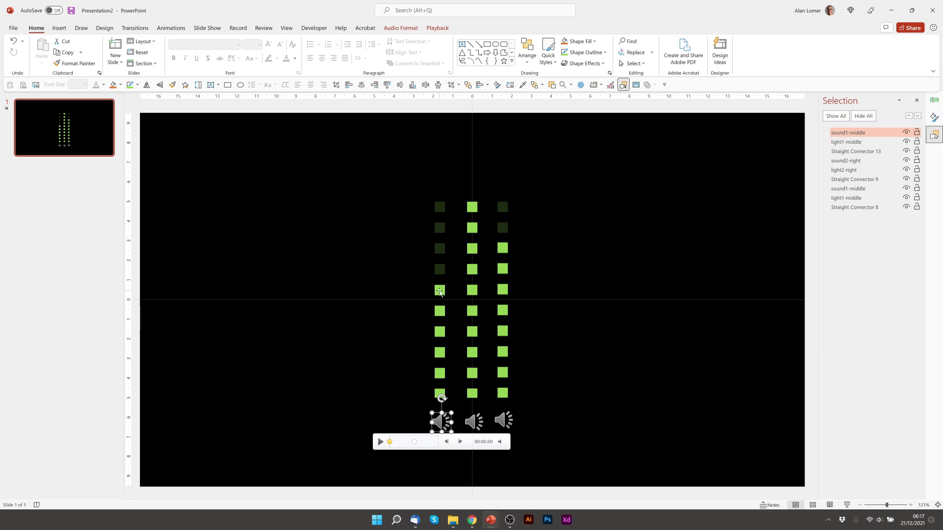
key("F2")
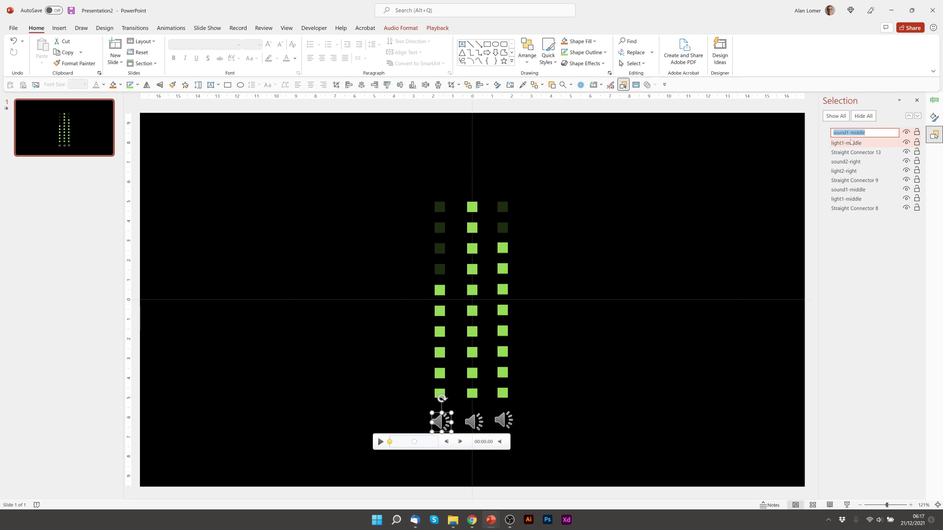
type("sound3-left")
key("Return")
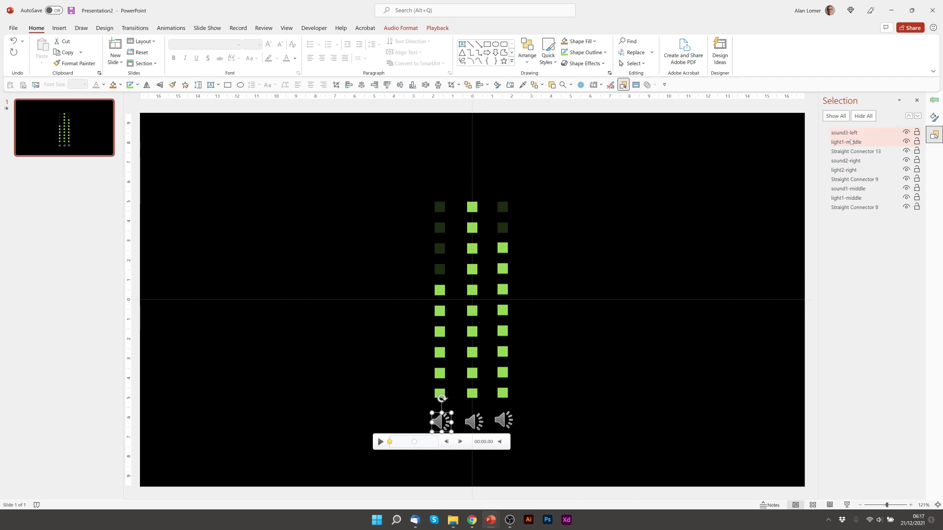
- Rename the copied light column to light3-left
left_click(444, 292)
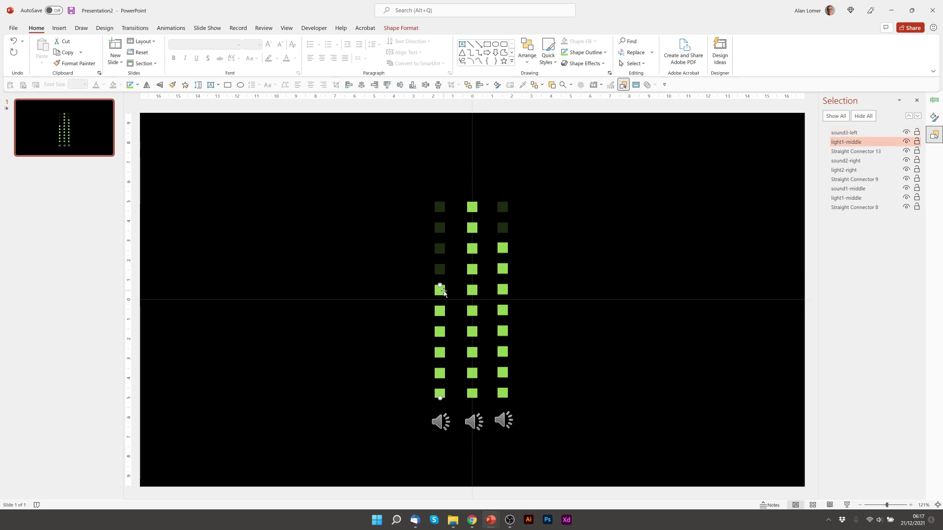
left_click(867, 144)
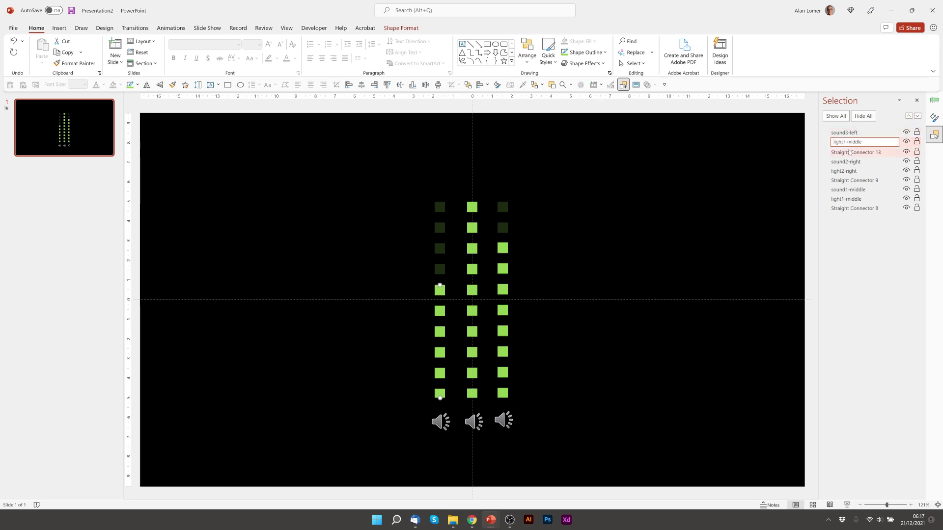
key("ctrl+a")
type("l")
key("Return")
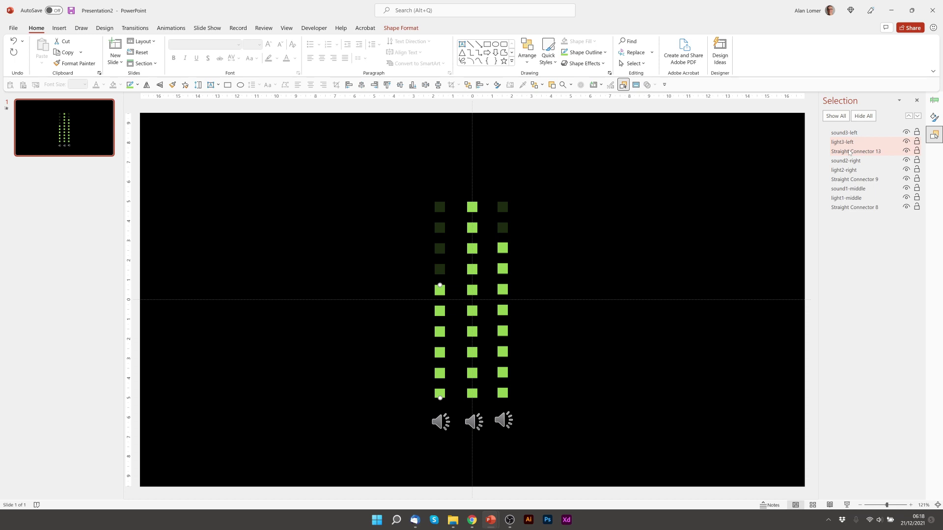
mouse_move(441, 420)
- Trigger light3-left's entrance Wipe on play of sound3-left Bookmark 1
left_click(160, 28)
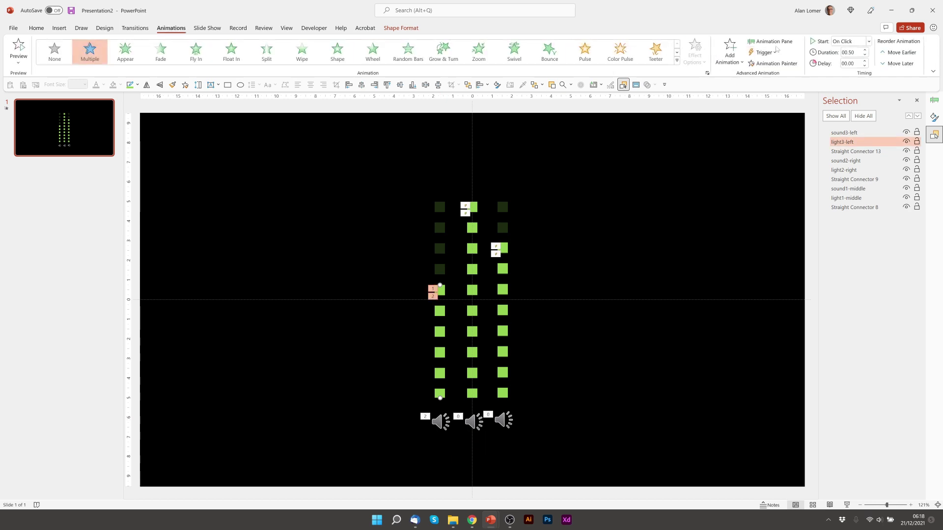
left_click(784, 42)
double_click(851, 151)
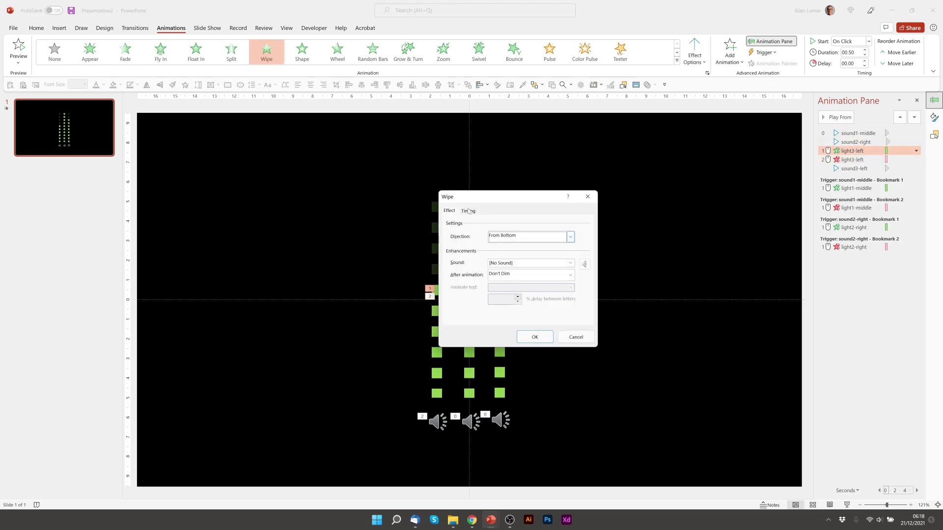
left_click(468, 210)
left_click(461, 281)
left_click(448, 316)
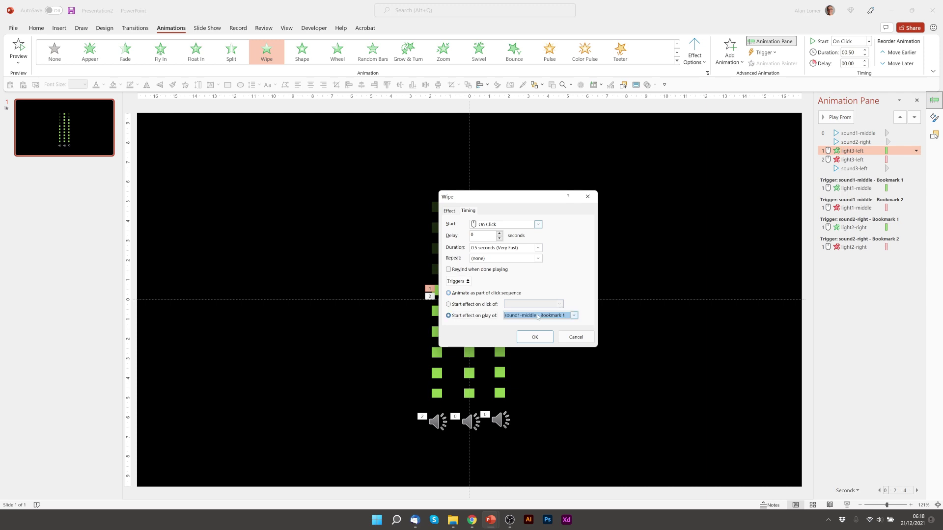
left_click(573, 316)
left_click(534, 348)
left_click(538, 337)
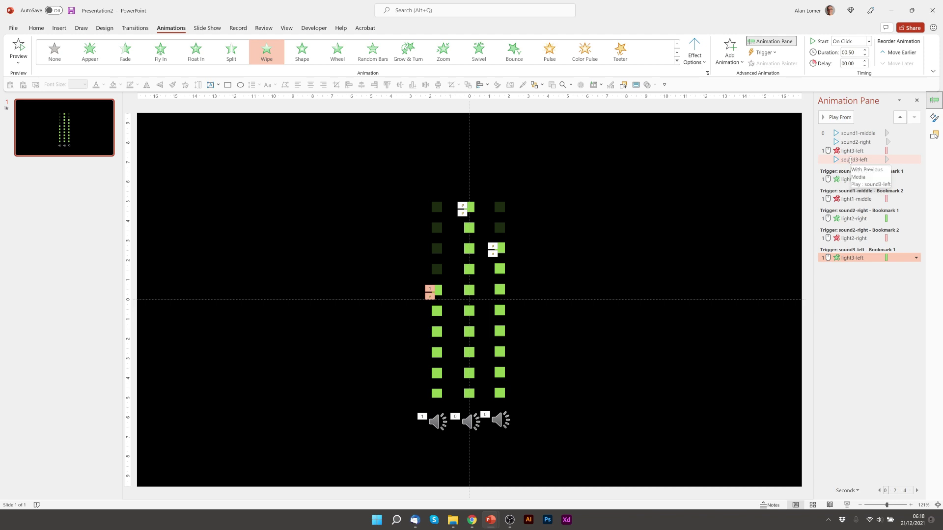
- Trigger light3-left's exit Wipe on play of sound3-left Bookmark 2
double_click(852, 151)
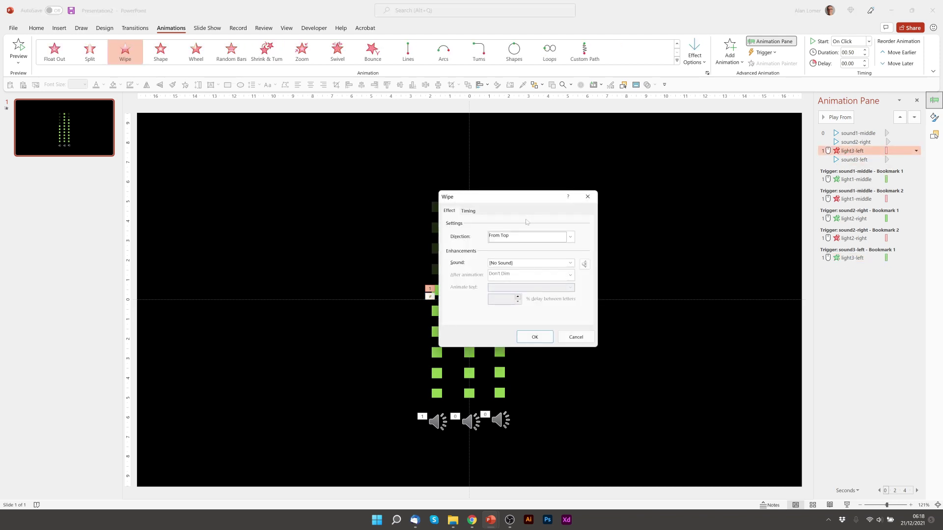
left_click(468, 211)
left_click(458, 280)
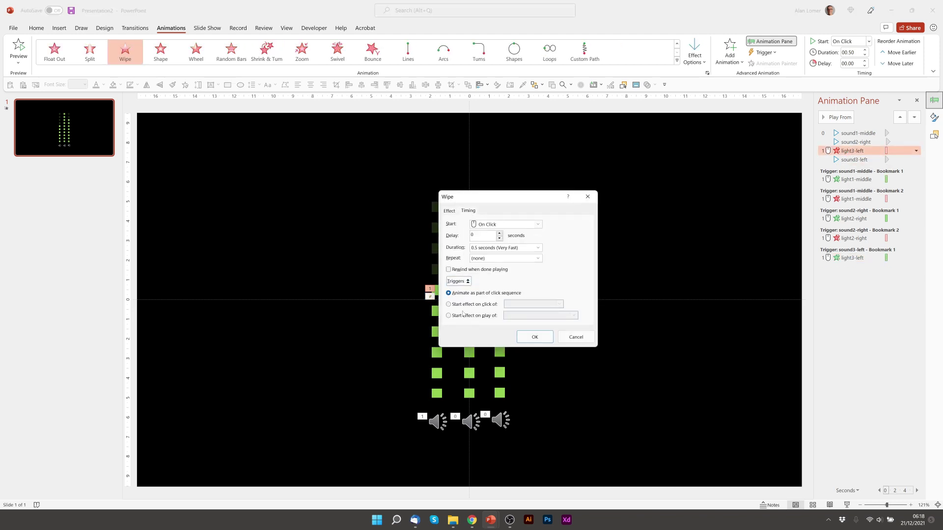
left_click(504, 315)
left_click(503, 316)
left_click(535, 354)
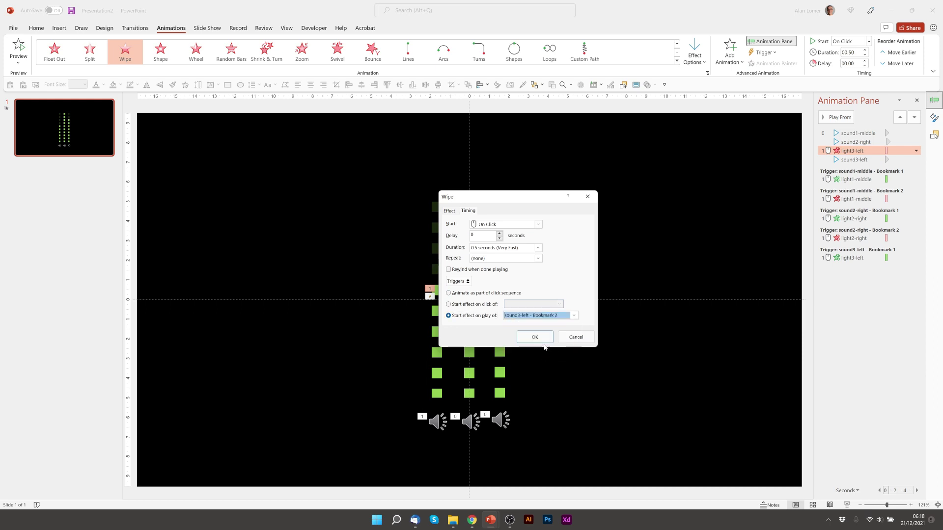
left_click(535, 337)
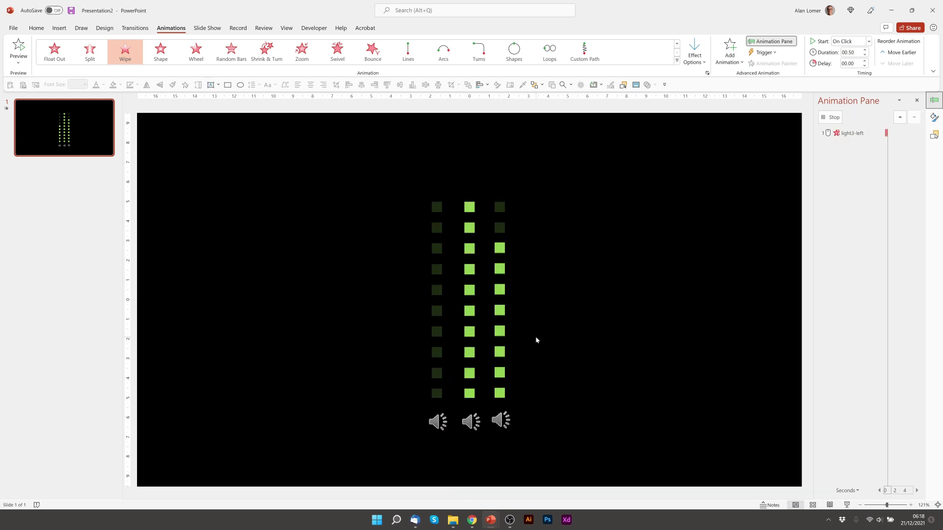
- Give the sound3-left audio a 0.12-second start delay
left_click(854, 151)
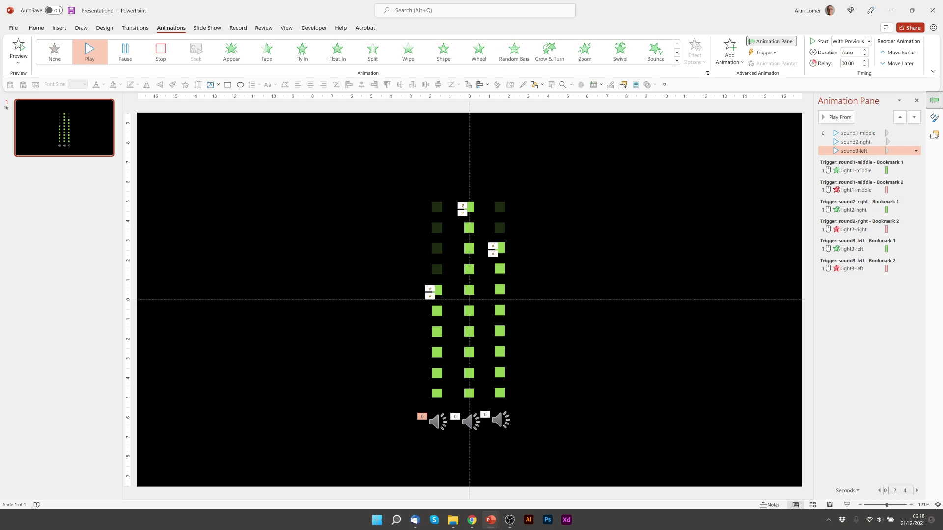
left_click(852, 63)
key("Return")
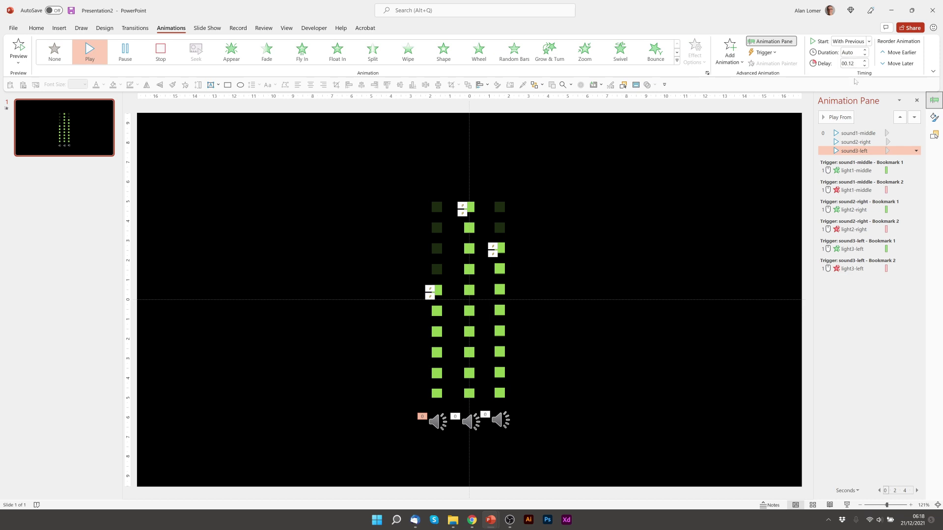